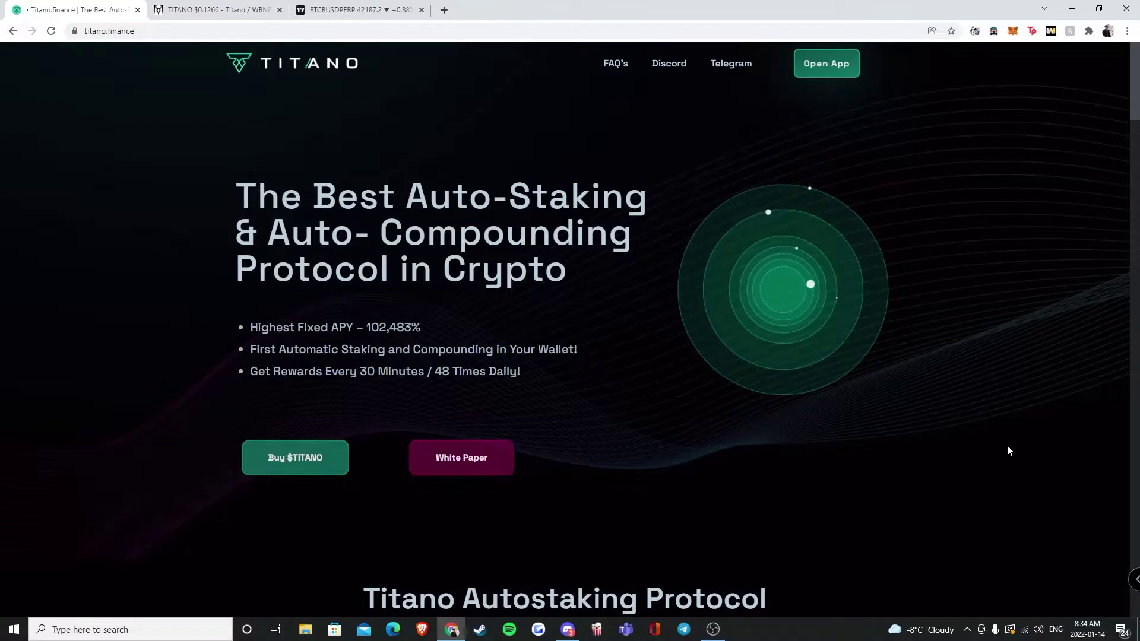
# Step: Launch the staking dashboard in a new tab and highlight the market cap figure
pyautogui.click(834, 77)
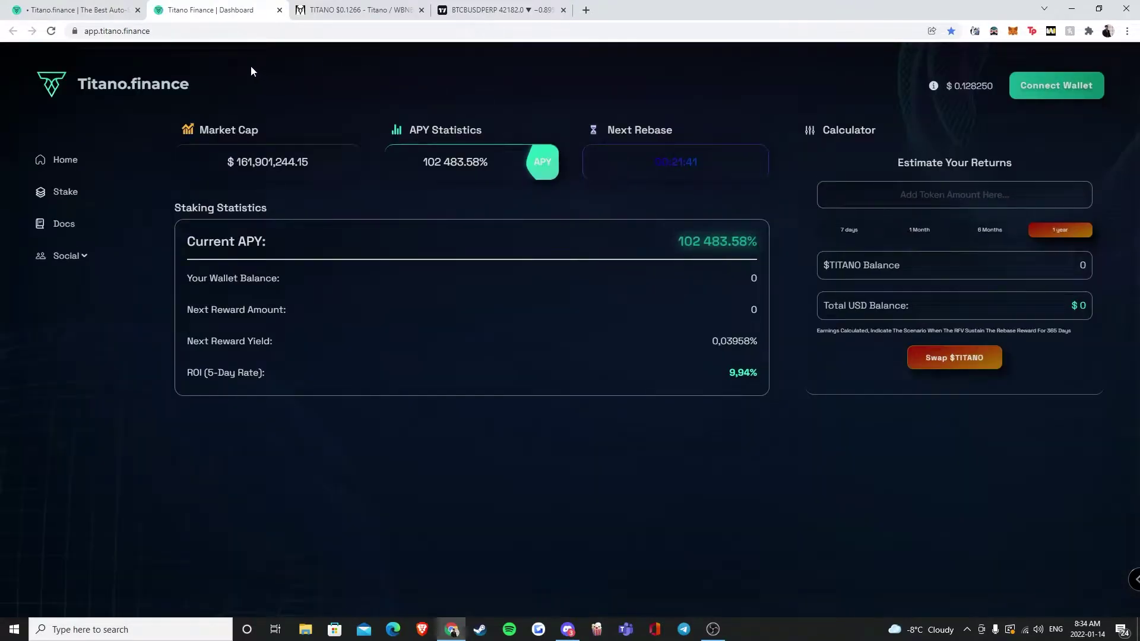
pyautogui.moveTo(230, 161); pyautogui.dragTo(274, 161)
pyautogui.click(356, 446)
# Step: Highlight the token price and the 102,483.58% Current APY figures on the dashboard
pyautogui.doubleClick(966, 87)
pyautogui.click(967, 86)
pyautogui.moveTo(676, 241); pyautogui.dragTo(740, 241)
pyautogui.click(732, 258)
# Step: Draw and then remove an ellipse on DEX Screener's TITANO/WBNB chart, then return to the dashboard
pyautogui.click(356, 10)
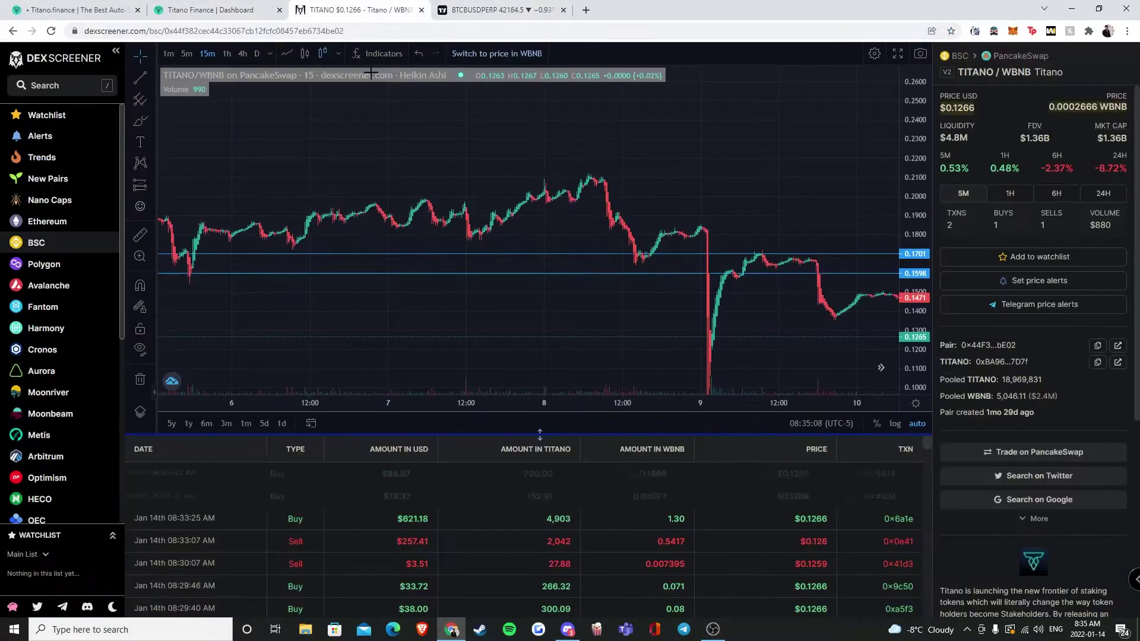
pyautogui.scroll(2, 710, 194)
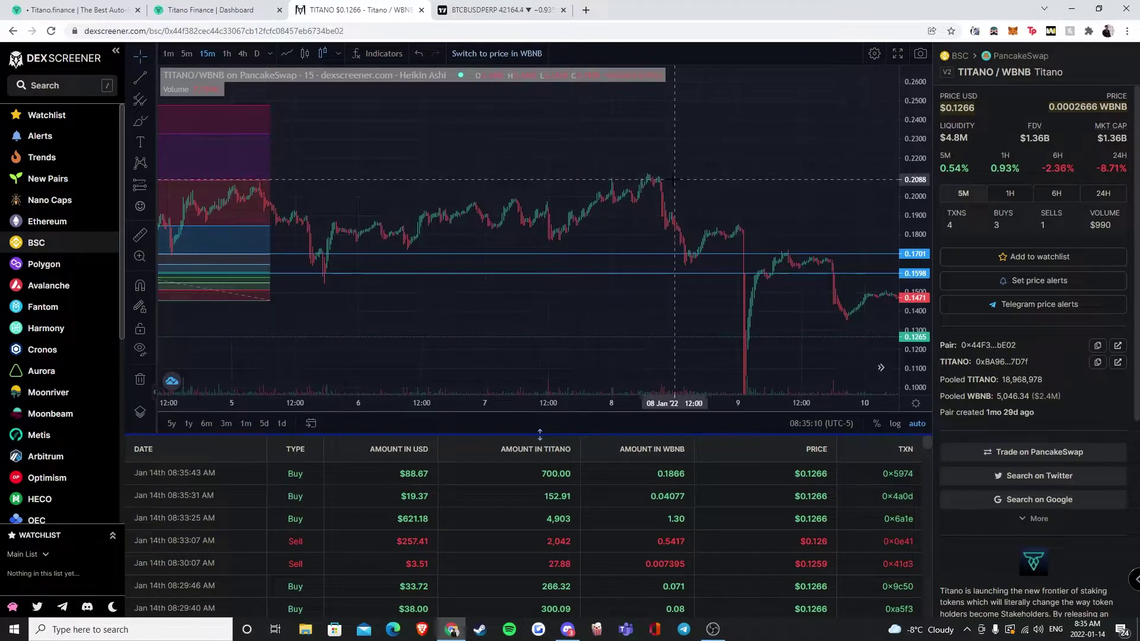
pyautogui.scroll(2, 671, 187)
pyautogui.scroll(1, 671, 187)
pyautogui.click(138, 124)
pyautogui.moveTo(509, 168)
pyautogui.mouseDown()
pyautogui.moveTo(463, 178)
pyautogui.moveTo(506, 167)
pyautogui.mouseUp()
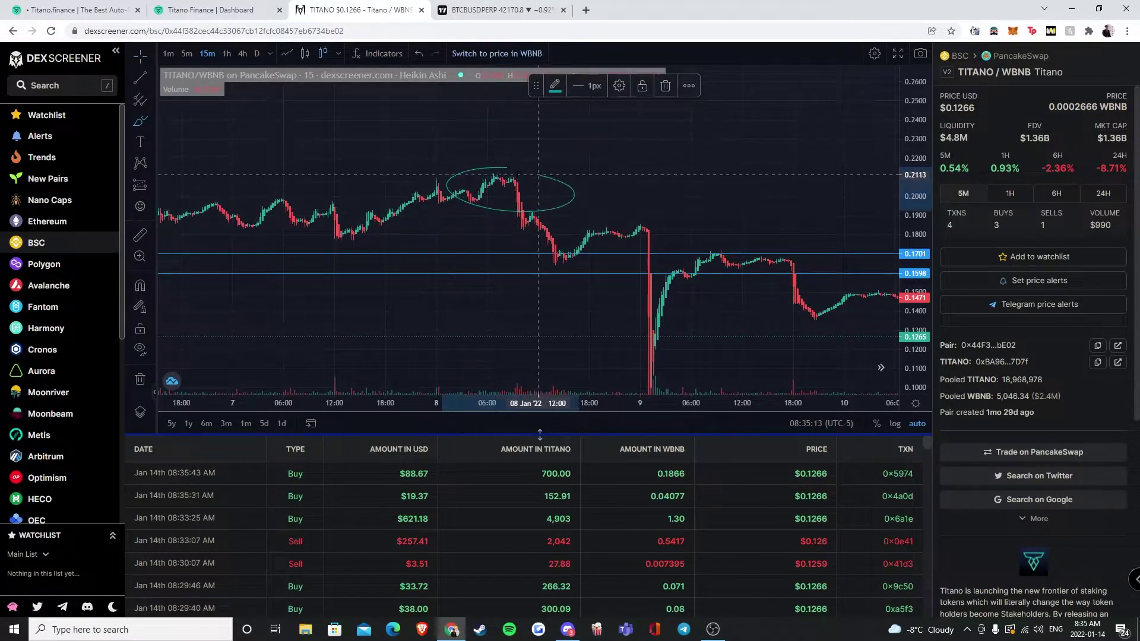
pyautogui.click(667, 87)
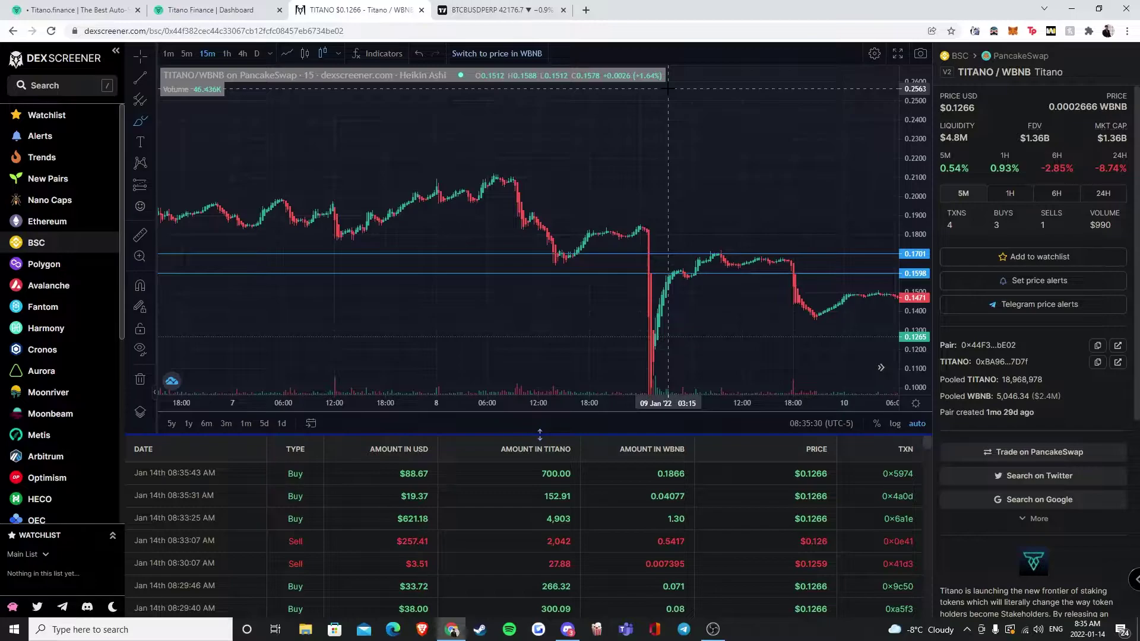
pyautogui.click(210, 10)
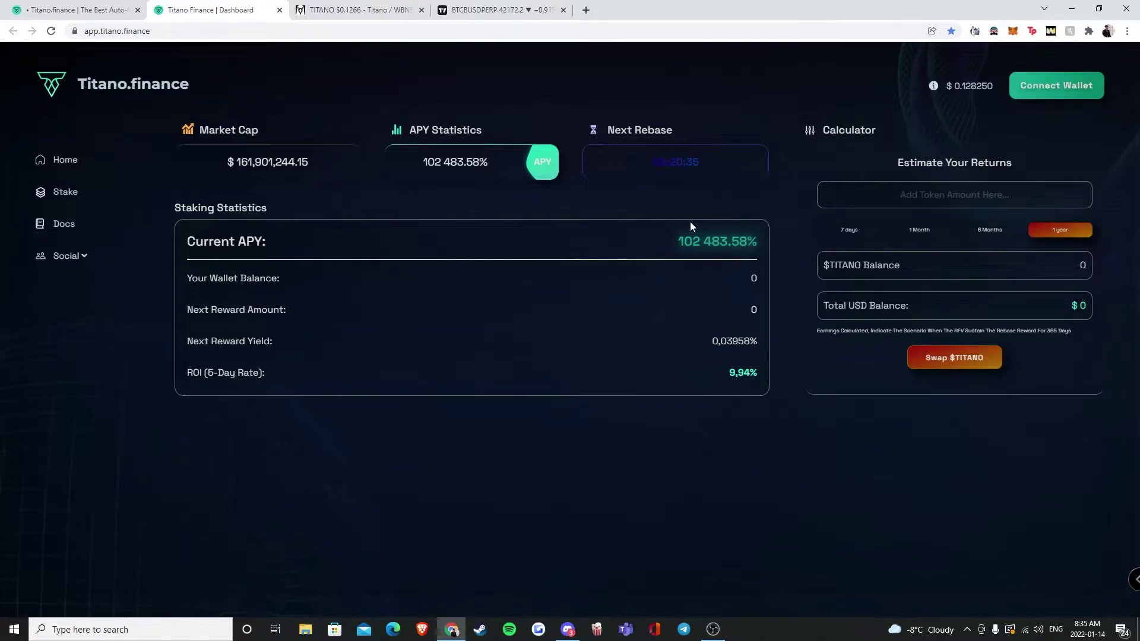
# Step: Connect the wallet and review the 10,512.838 TITANO balance and 4.161 next reward
pyautogui.click(1069, 85)
pyautogui.moveTo(709, 278); pyautogui.dragTo(780, 375)
pyautogui.click(780, 283)
# Step: Cancel the unfinished DEX Screener trend line and rescale the chart to show dates through Jan 14
pyautogui.click(357, 9)
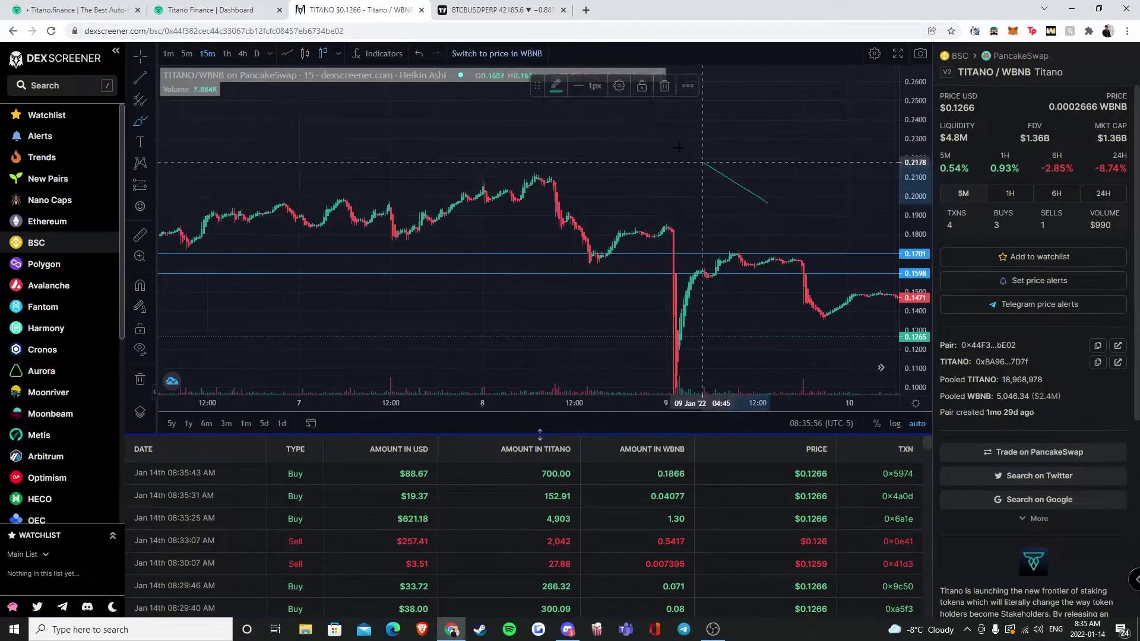
pyautogui.press('Delete')
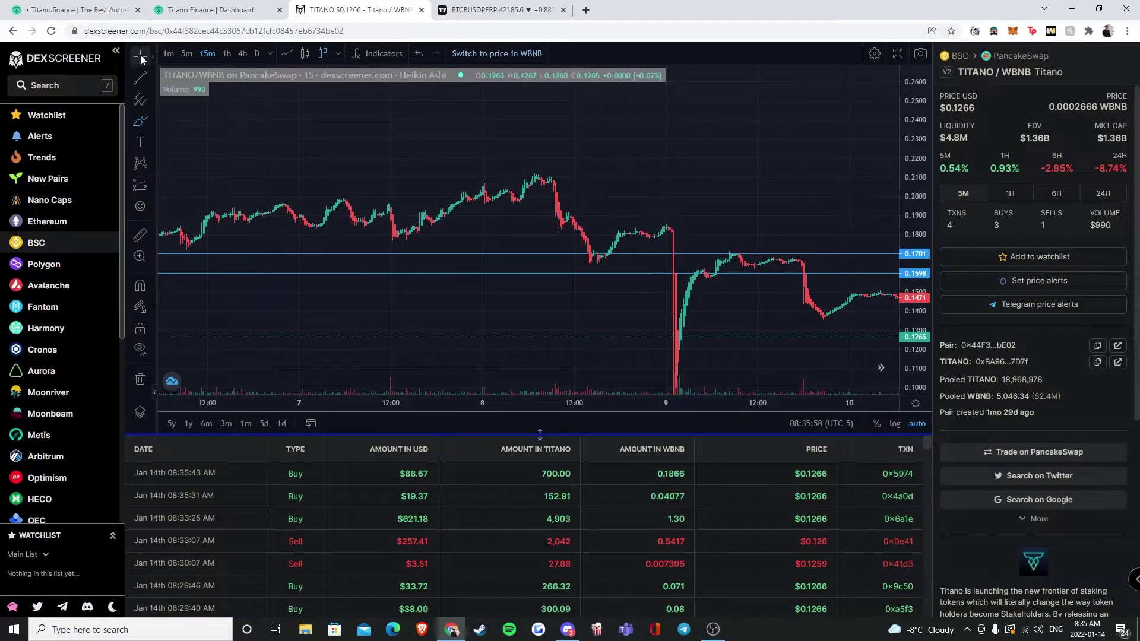
pyautogui.scroll(-3, 623, 268)
pyautogui.moveTo(915, 160); pyautogui.dragTo(917, 294)
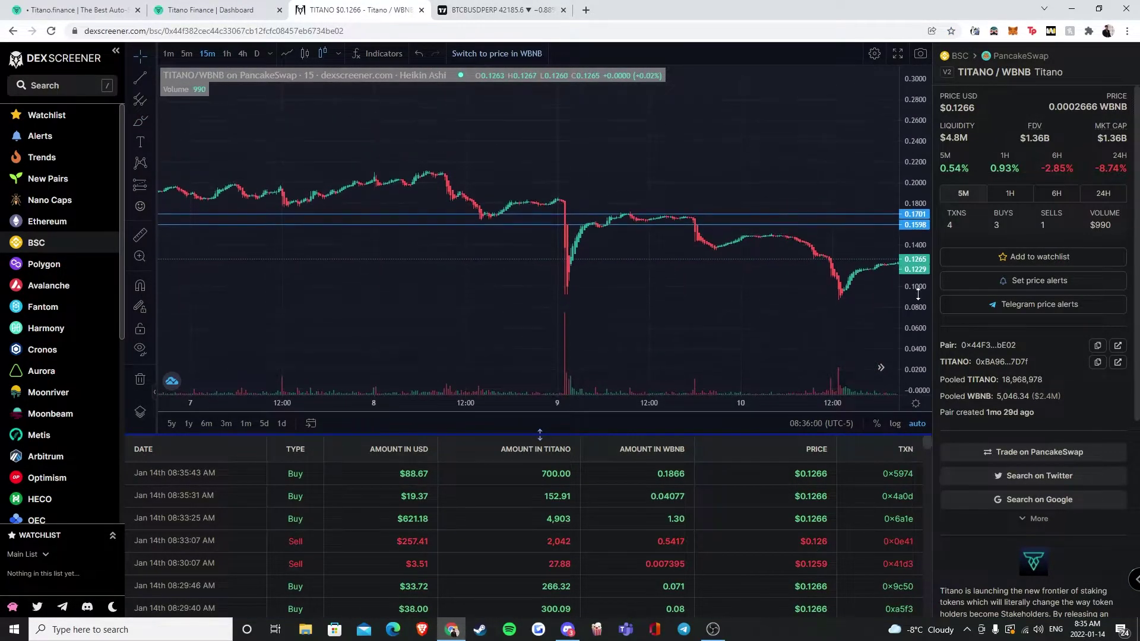
pyautogui.moveTo(633, 301)
pyautogui.mouseDown()
pyautogui.moveTo(546, 287)
pyautogui.moveTo(520, 310)
pyautogui.moveTo(668, 286)
pyautogui.moveTo(765, 239)
pyautogui.moveTo(545, 194)
pyautogui.mouseUp()
pyautogui.scroll(-3, 521, 309)
pyautogui.scroll(3, 521, 309)
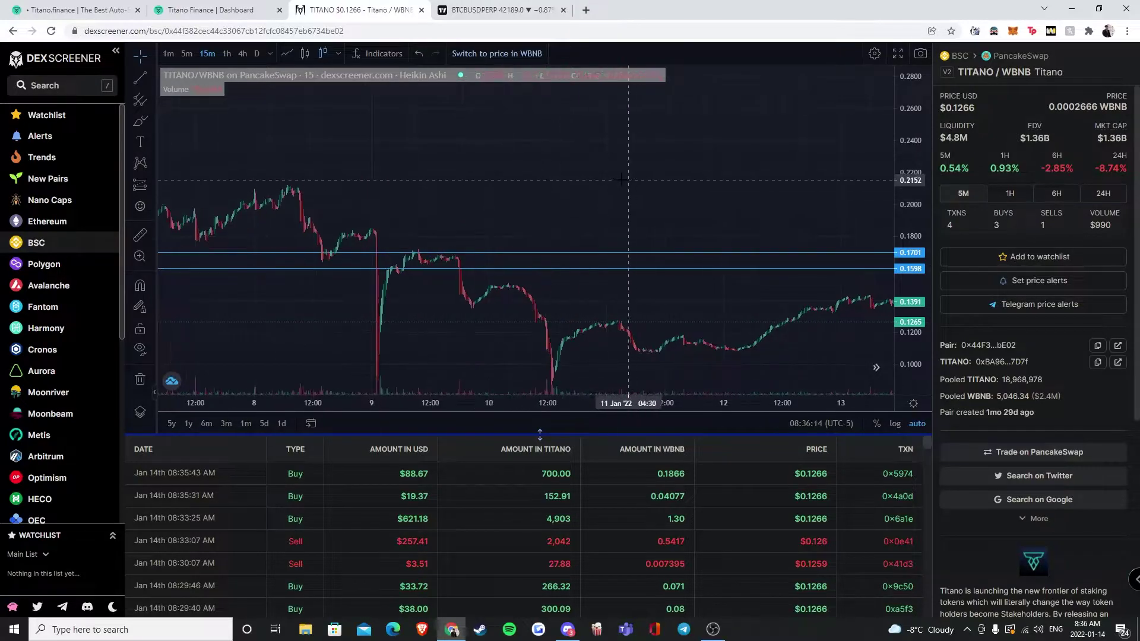
pyautogui.moveTo(545, 194)
pyautogui.mouseDown()
pyautogui.moveTo(457, 156)
pyautogui.moveTo(517, 160)
pyautogui.mouseUp()
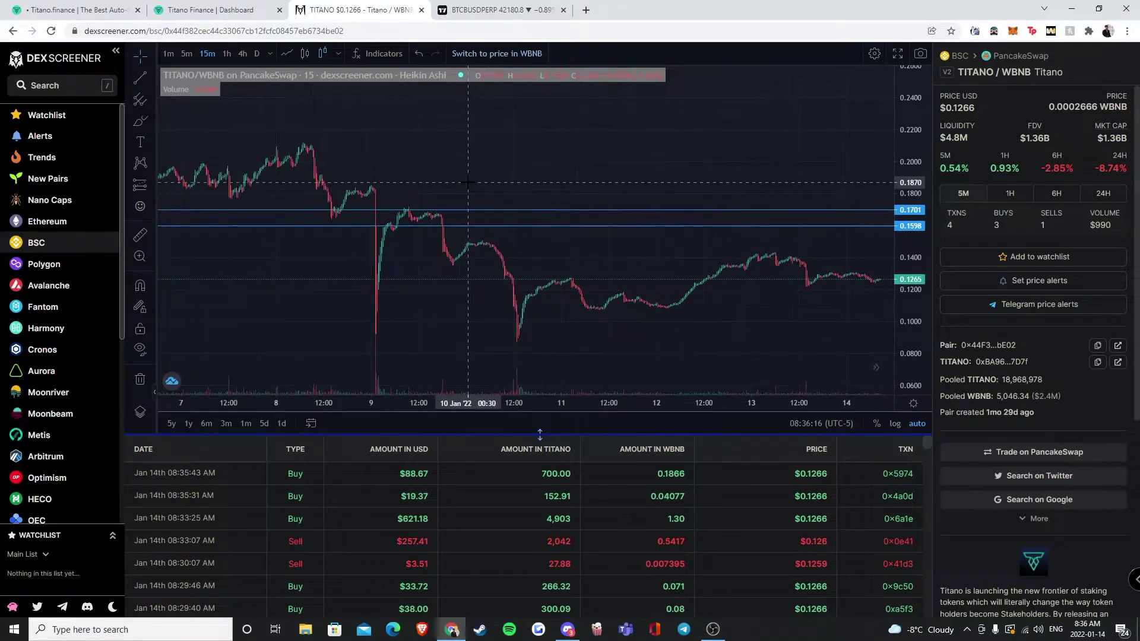
pyautogui.scroll(3, 392, 343)
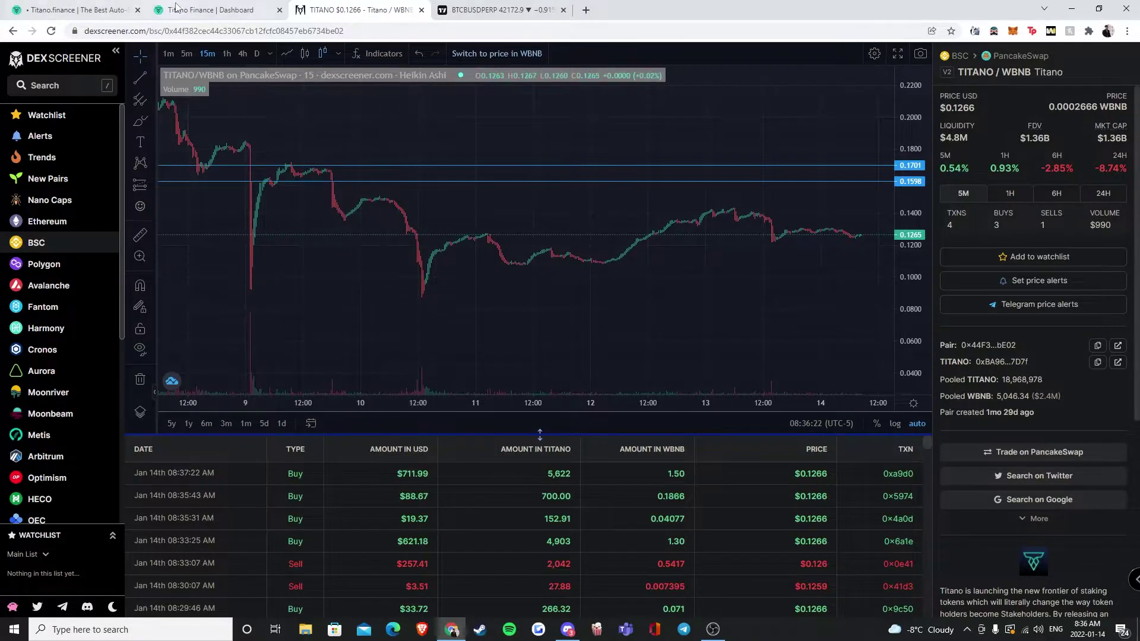
pyautogui.click(210, 10)
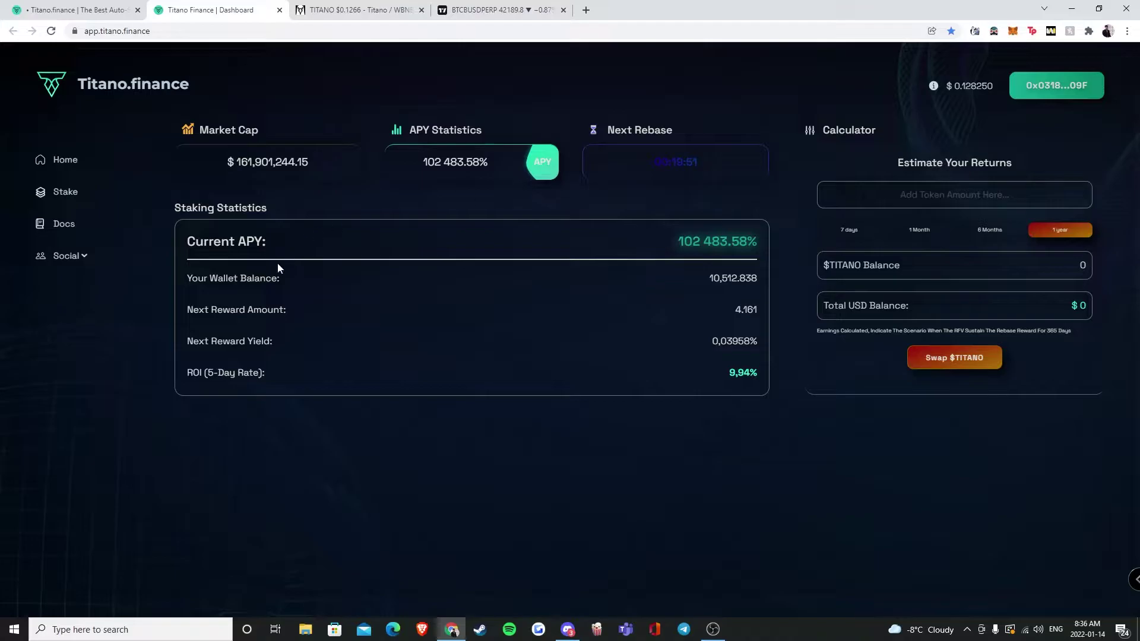
pyautogui.click(75, 9)
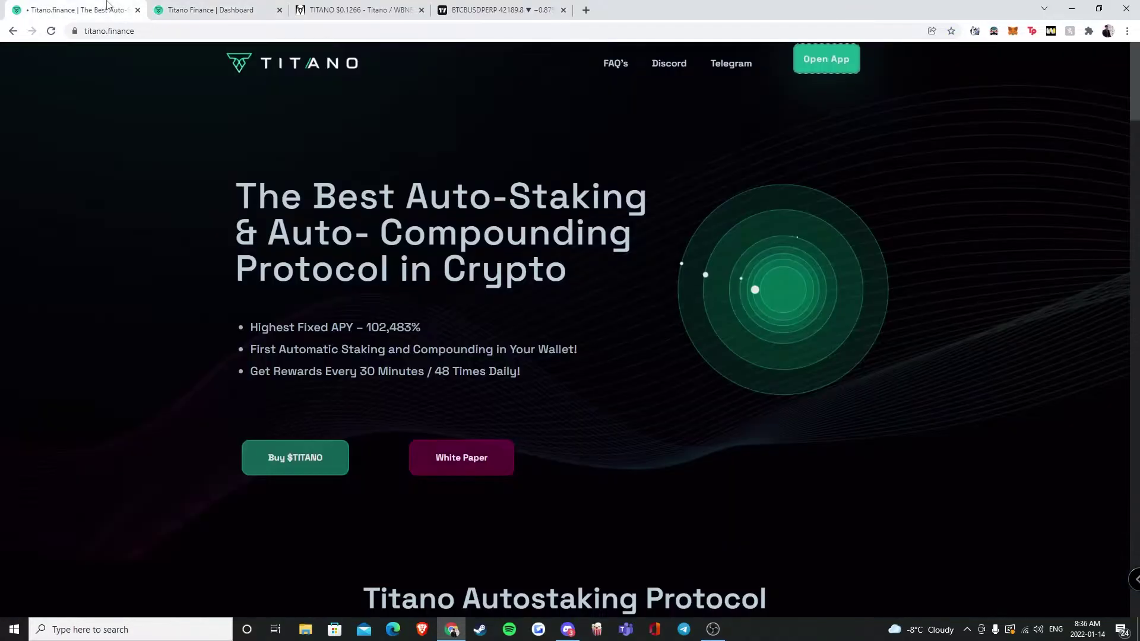
pyautogui.scroll(-5, 385, 187)
pyautogui.scroll(-3, 384, 188)
pyautogui.scroll(5, 385, 187)
pyautogui.click(211, 10)
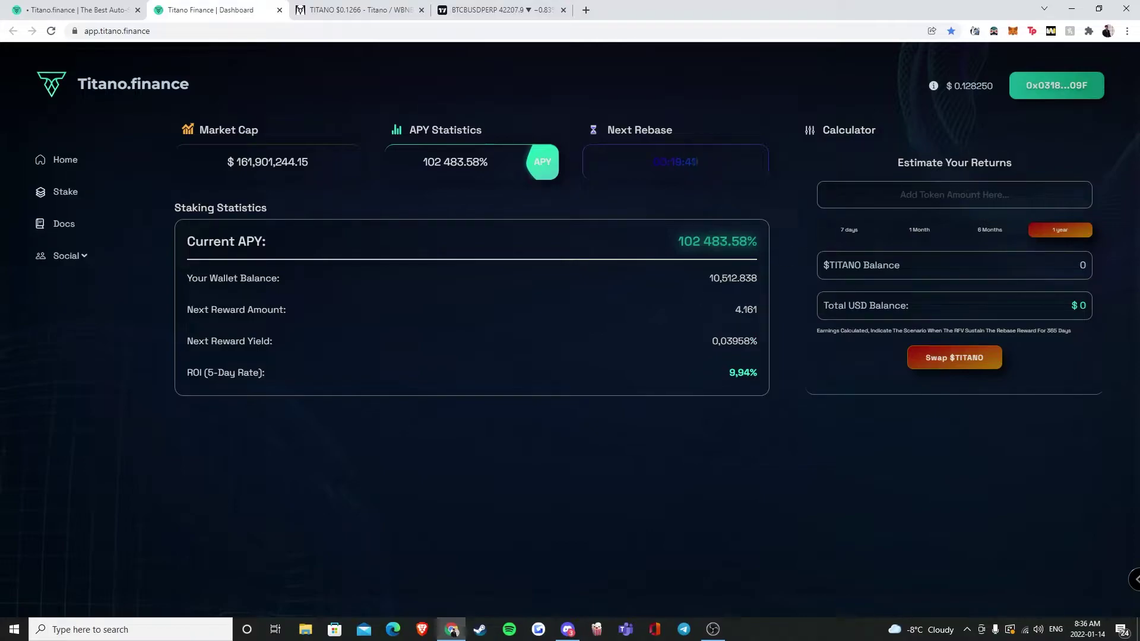
# Step: Set up a PancakeSwap swap selling TITANO for USDC
pyautogui.click(966, 358)
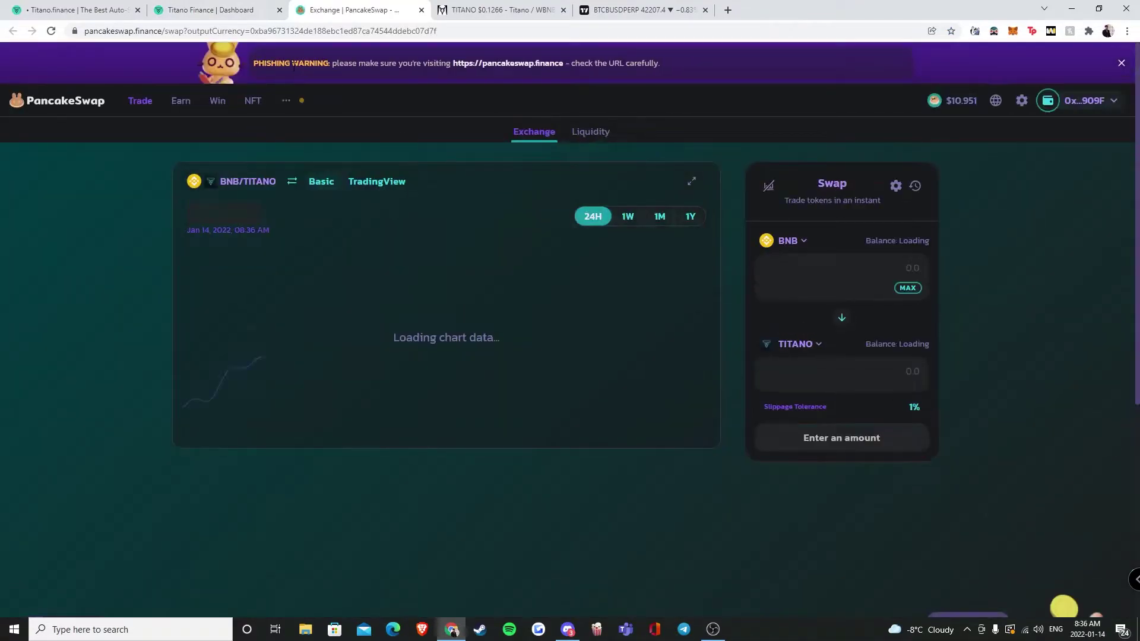
pyautogui.click(791, 242)
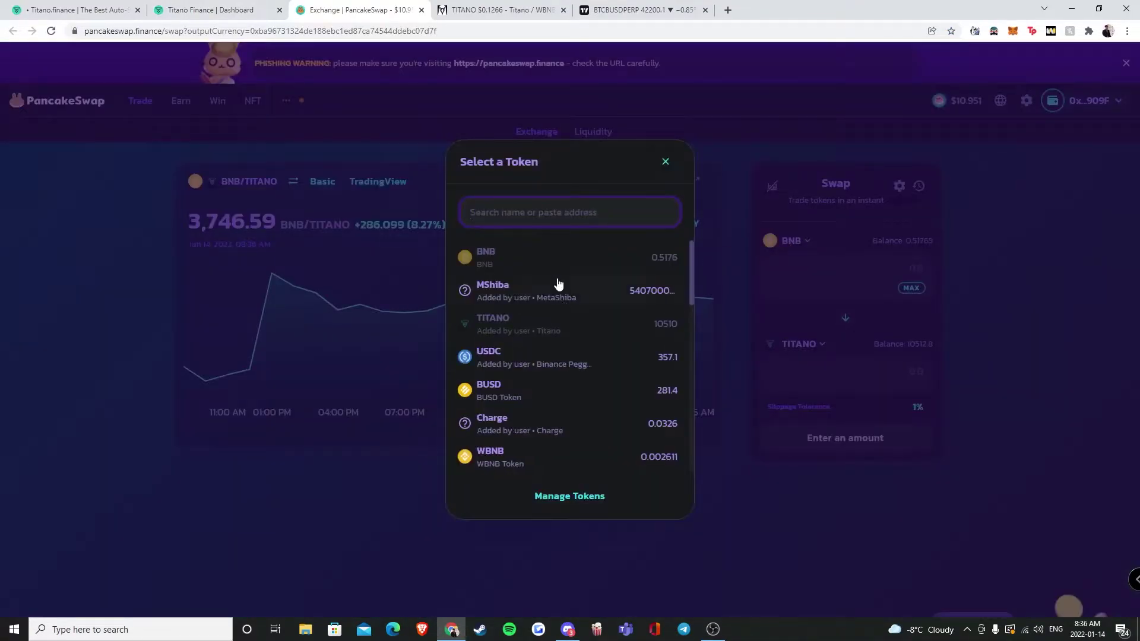
pyautogui.click(546, 329)
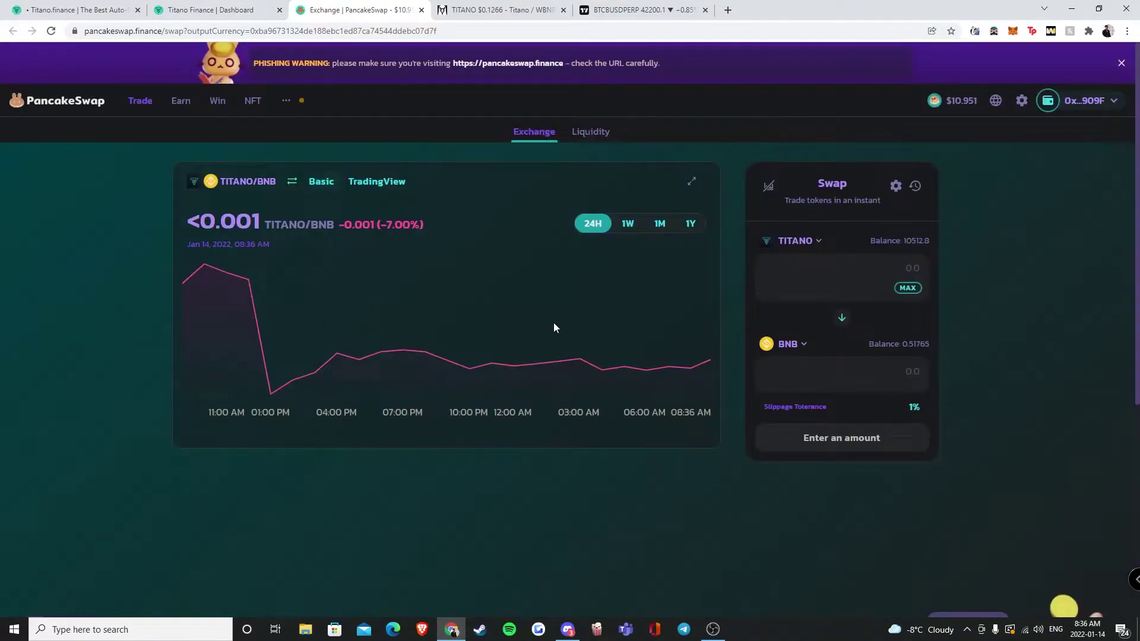
pyautogui.click(801, 347)
pyautogui.click(537, 356)
# Step: Quote the full 10,512.838 TITANO at about 1,319 USDC and close the swap tab
pyautogui.click(911, 288)
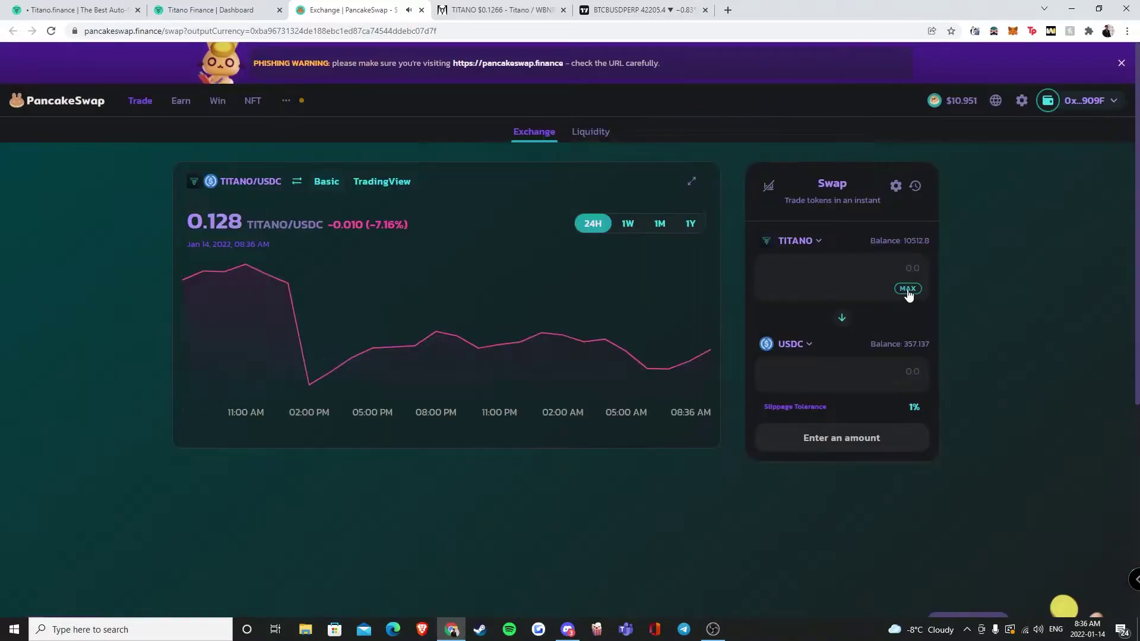
pyautogui.click(930, 359)
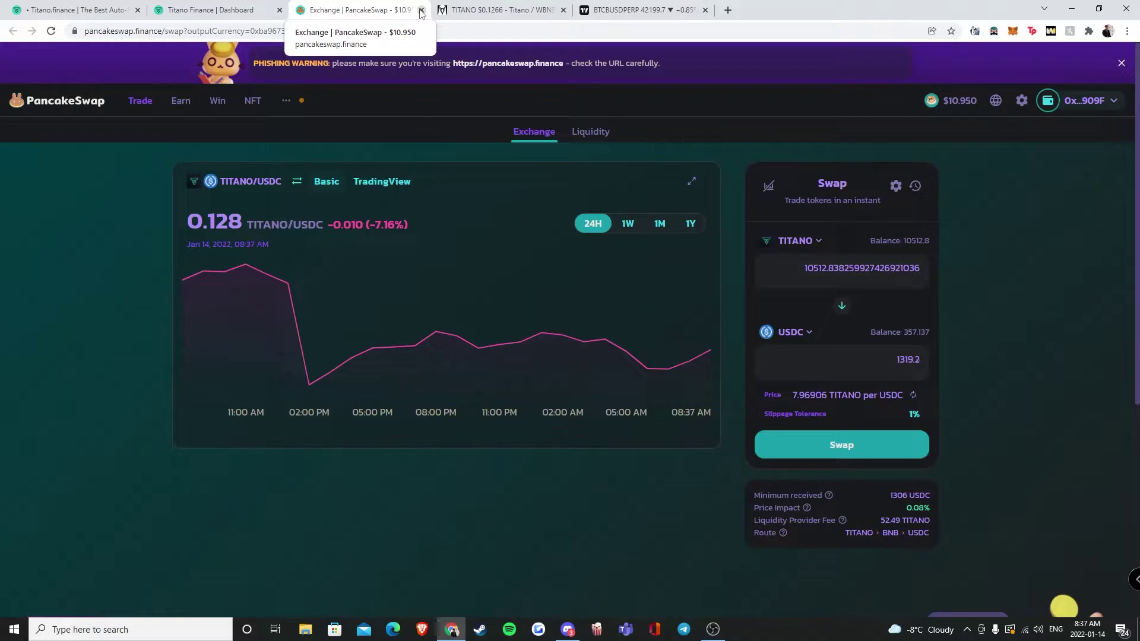
pyautogui.click(422, 10)
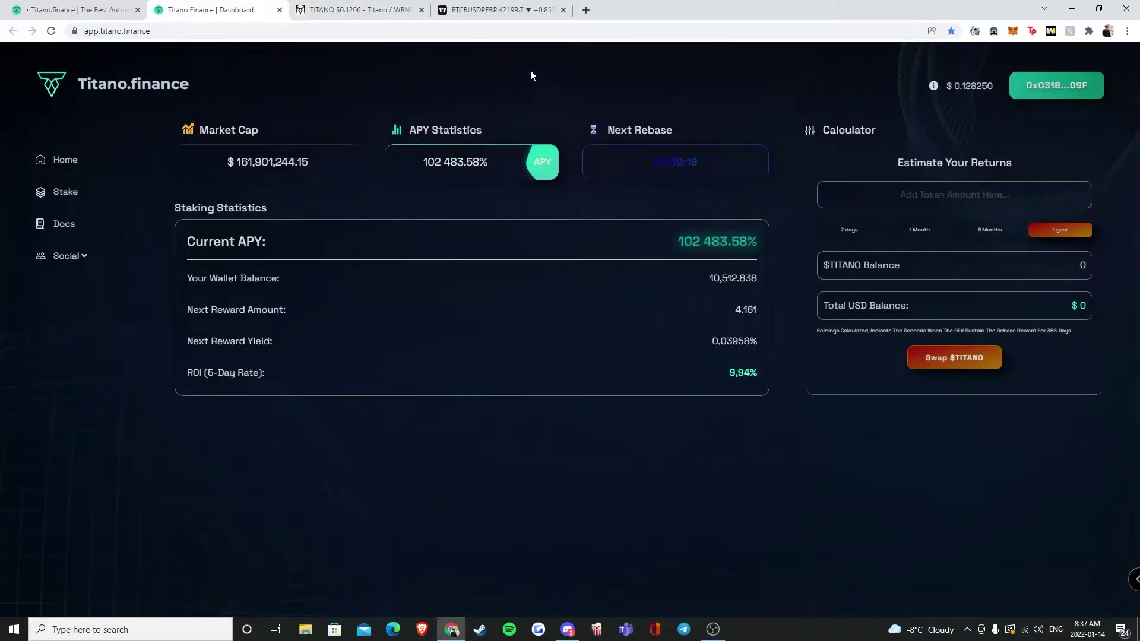
# Step: Pan and rescale the TradingView BTCBUSD perpetual chart to open empty future space
pyautogui.click(500, 10)
pyautogui.moveTo(446, 267); pyautogui.dragTo(669, 267)
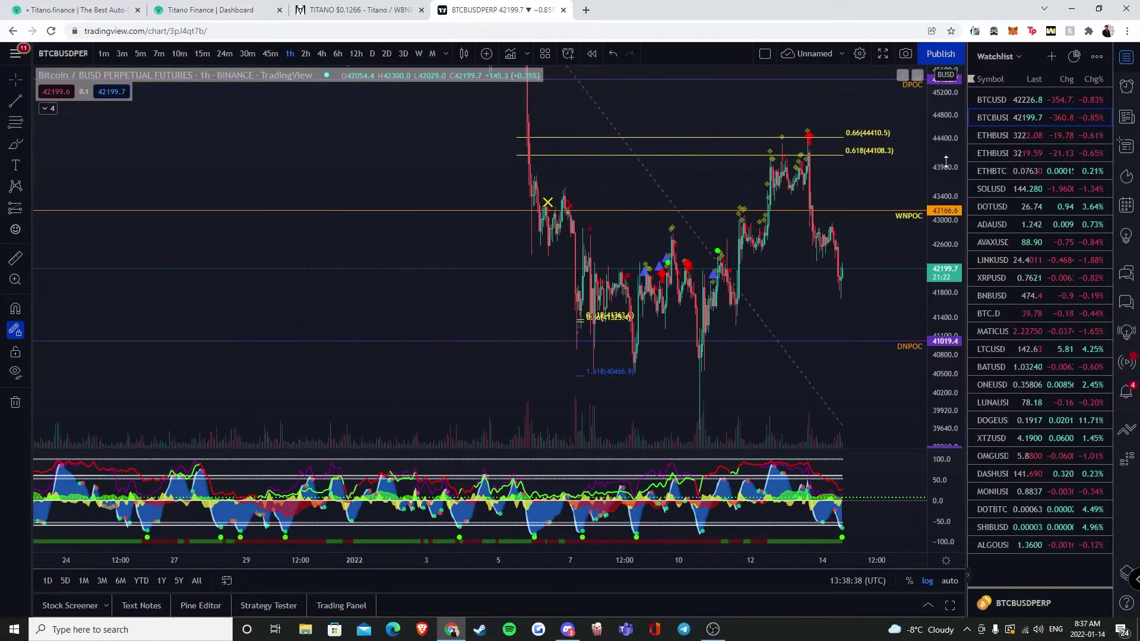
pyautogui.moveTo(949, 159); pyautogui.dragTo(949, 233)
pyautogui.scroll(-3, 534, 267)
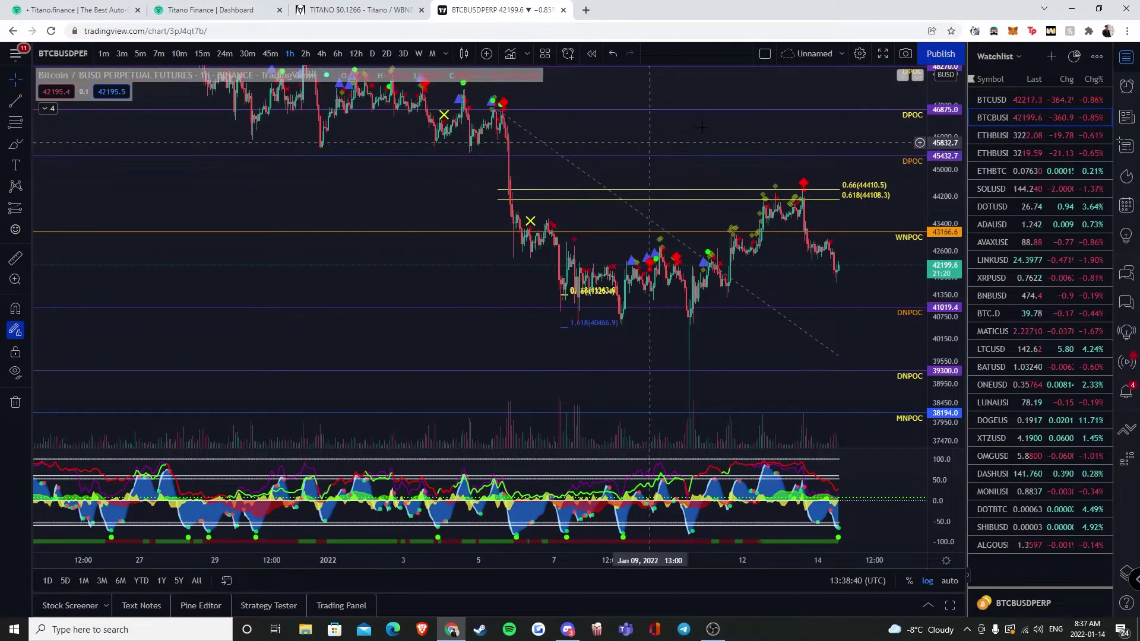
pyautogui.moveTo(673, 267); pyautogui.dragTo(357, 267)
pyautogui.moveTo(624, 232); pyautogui.dragTo(446, 223)
# Step: On the BTCBUSD chart, draw a trend line from the red peak toward the lows, then delete it
pyautogui.click(357, 10)
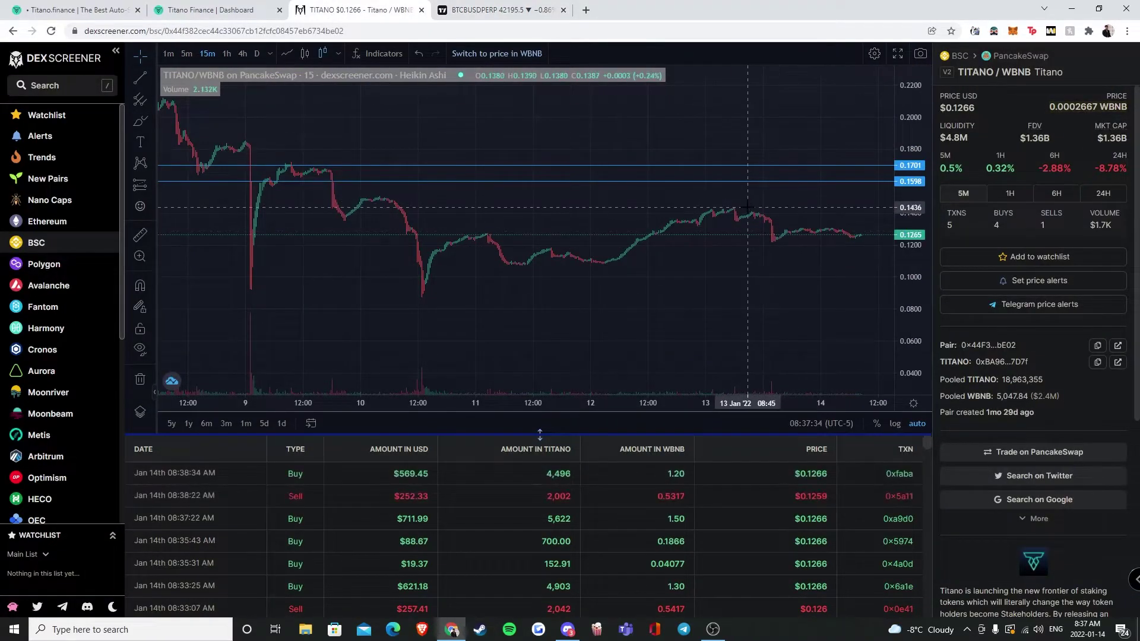
pyautogui.click(499, 10)
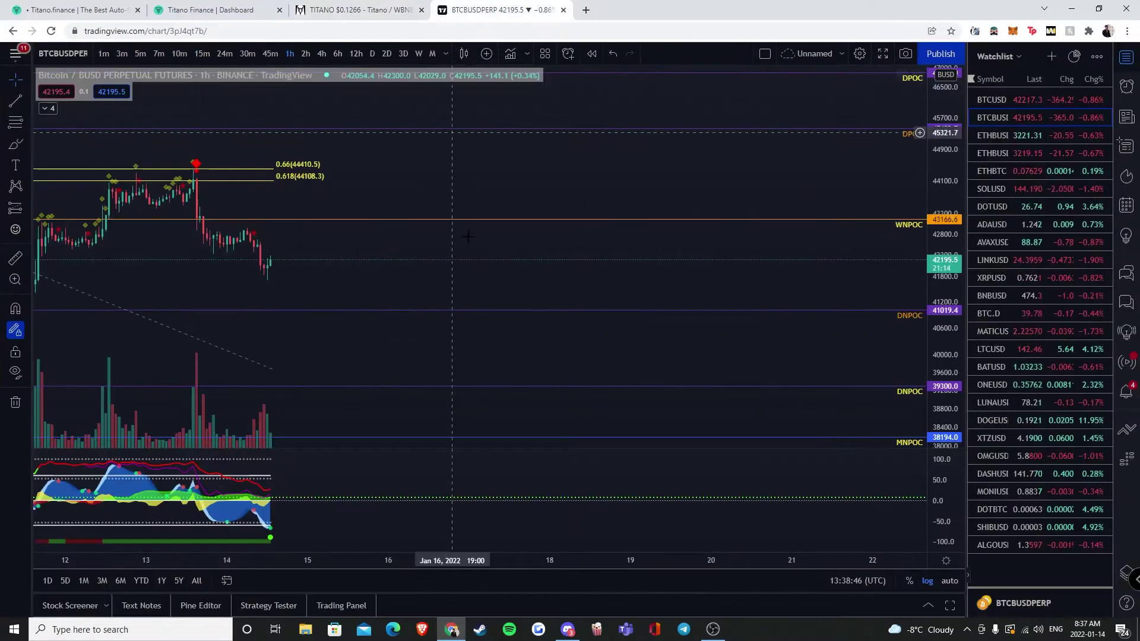
pyautogui.moveTo(339, 258); pyautogui.dragTo(481, 263)
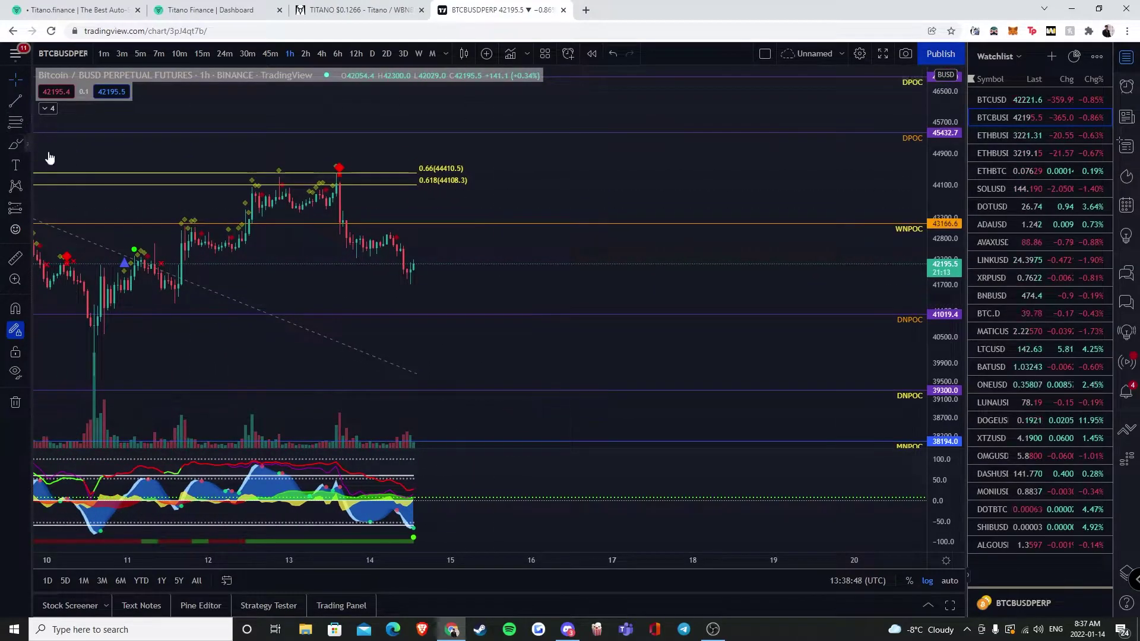
pyautogui.click(337, 170)
pyautogui.click(417, 270)
pyautogui.click(730, 86)
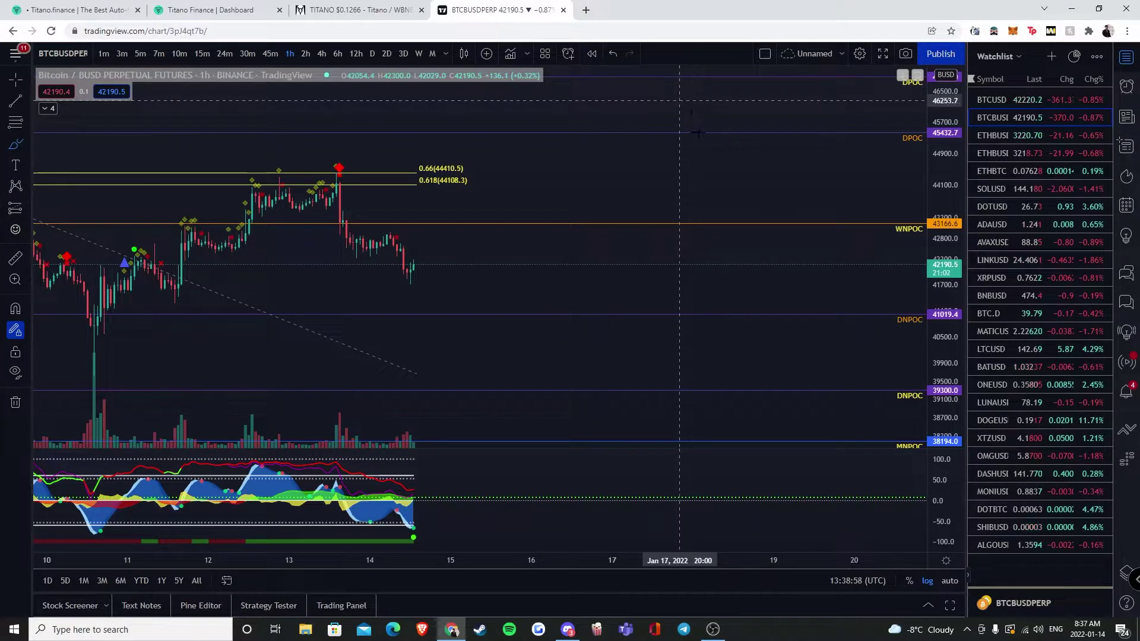
pyautogui.scroll(-3, 686, 143)
pyautogui.scroll(-3, 265, 211)
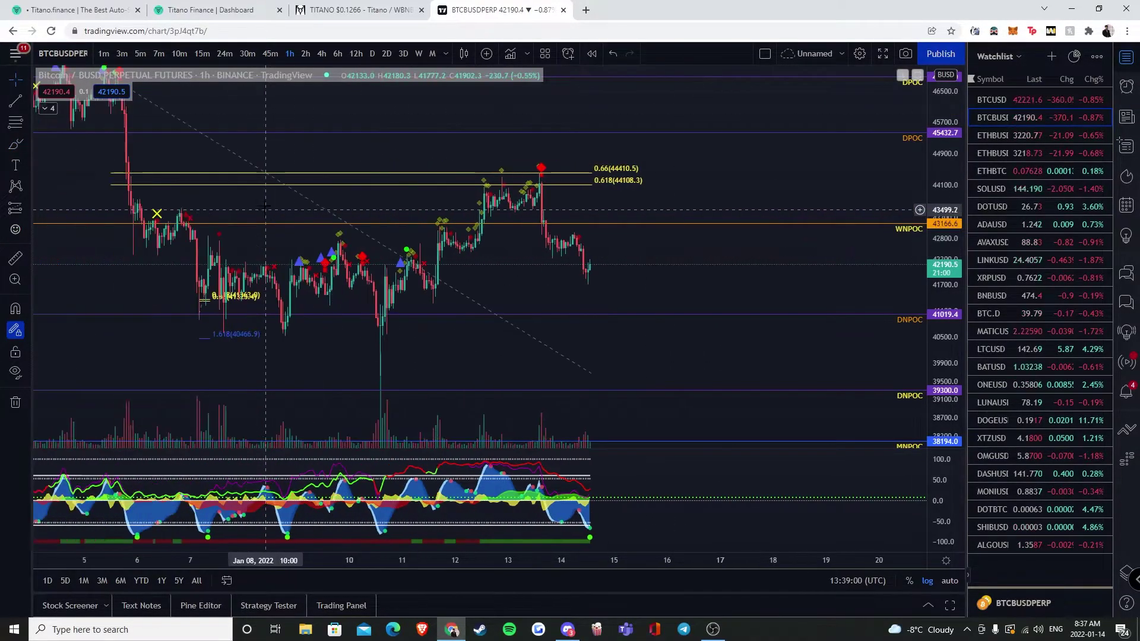
pyautogui.scroll(3, 266, 212)
pyautogui.scroll(3, 285, 178)
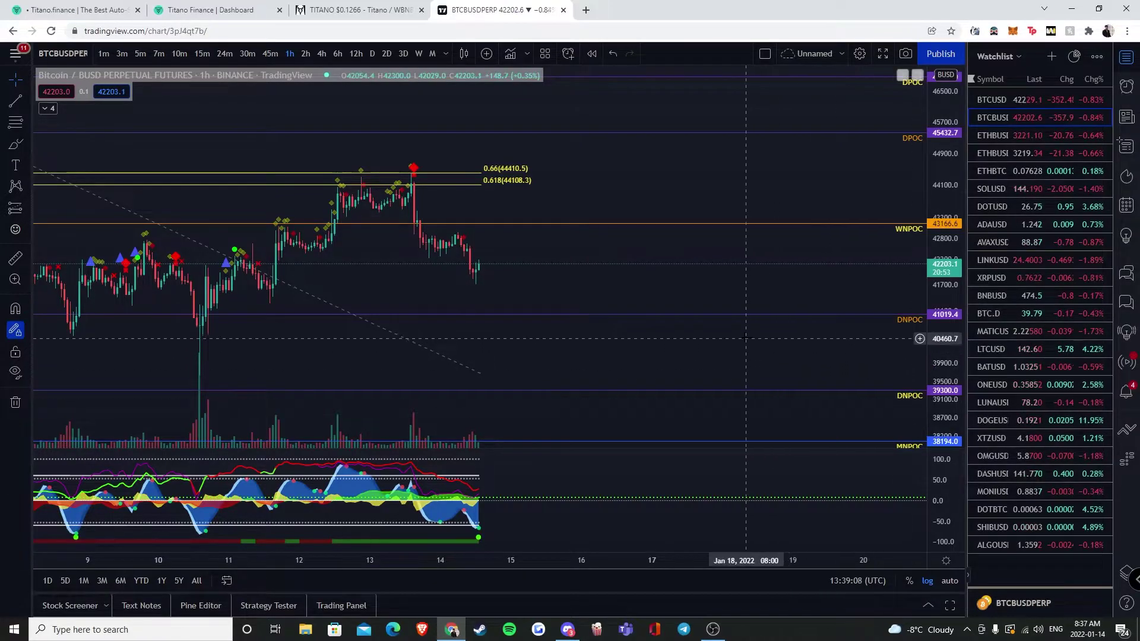
# Step: Check the BTC dominance chart, switch back to BTCBUSD, and return to the Titano dashboard
pyautogui.click(1011, 316)
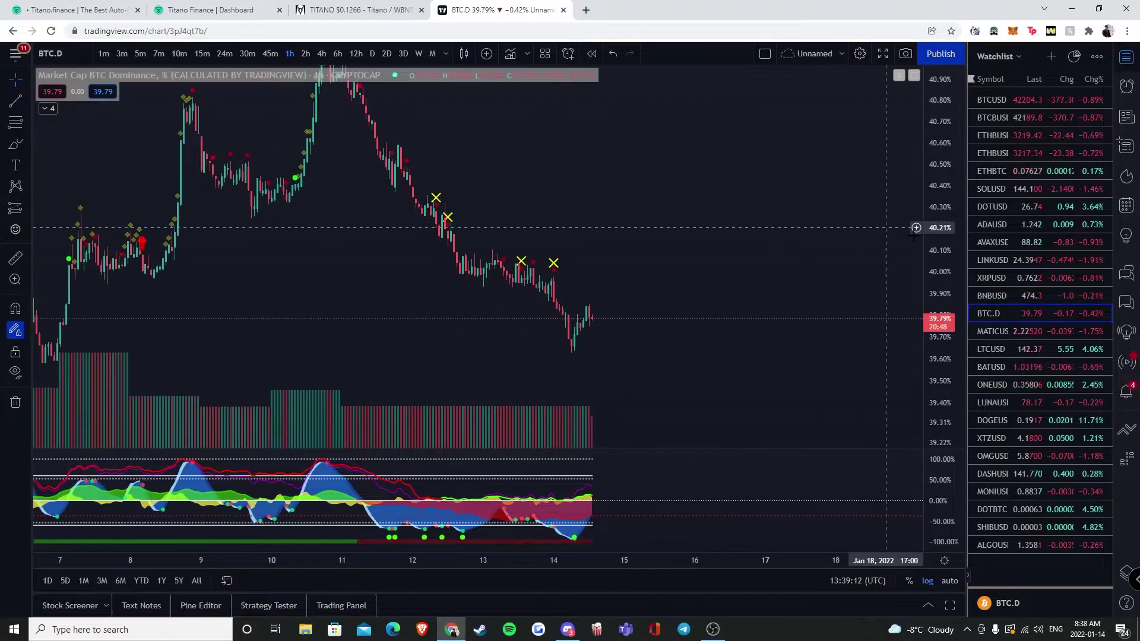
pyautogui.scroll(-3, 713, 229)
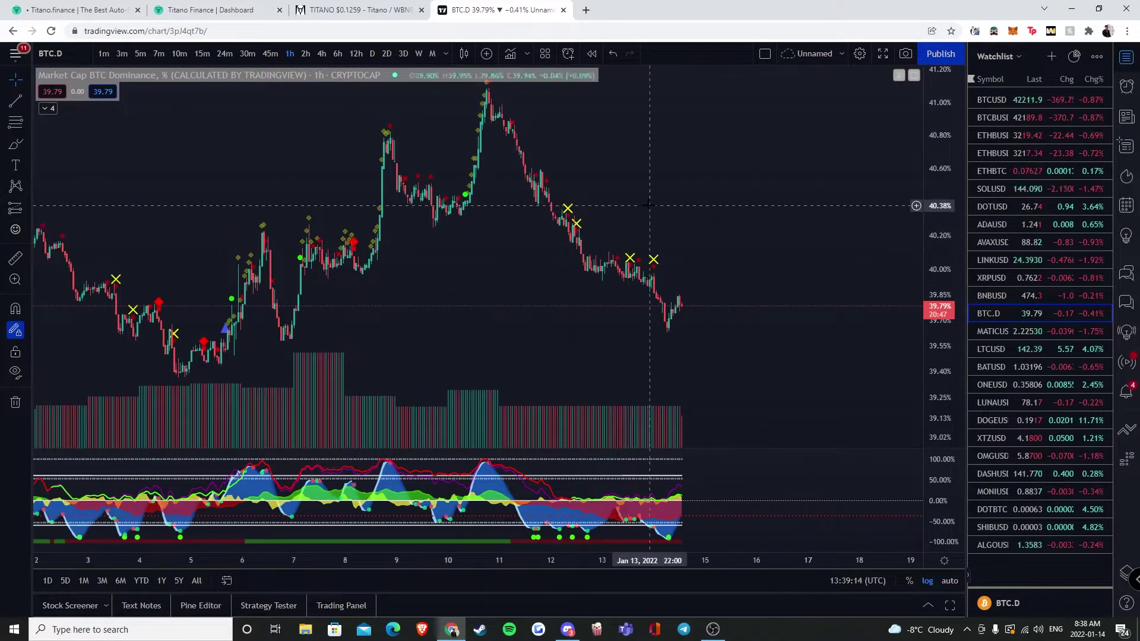
pyautogui.scroll(2, 649, 206)
pyautogui.moveTo(939, 223); pyautogui.dragTo(951, 257)
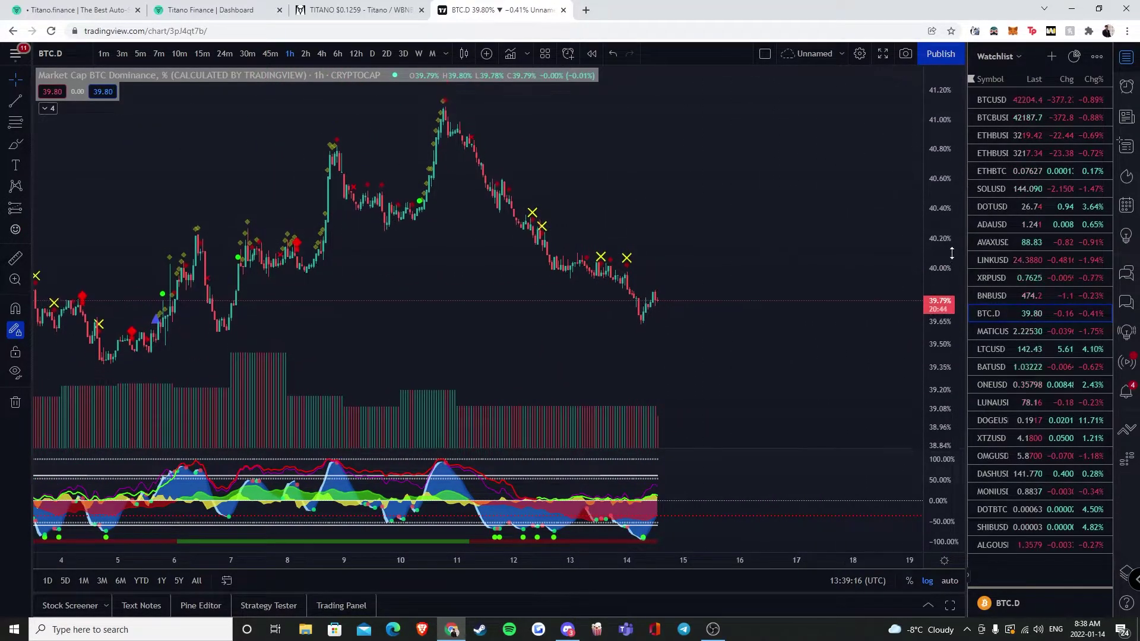
pyautogui.scroll(2, 820, 223)
pyautogui.scroll(2, 815, 245)
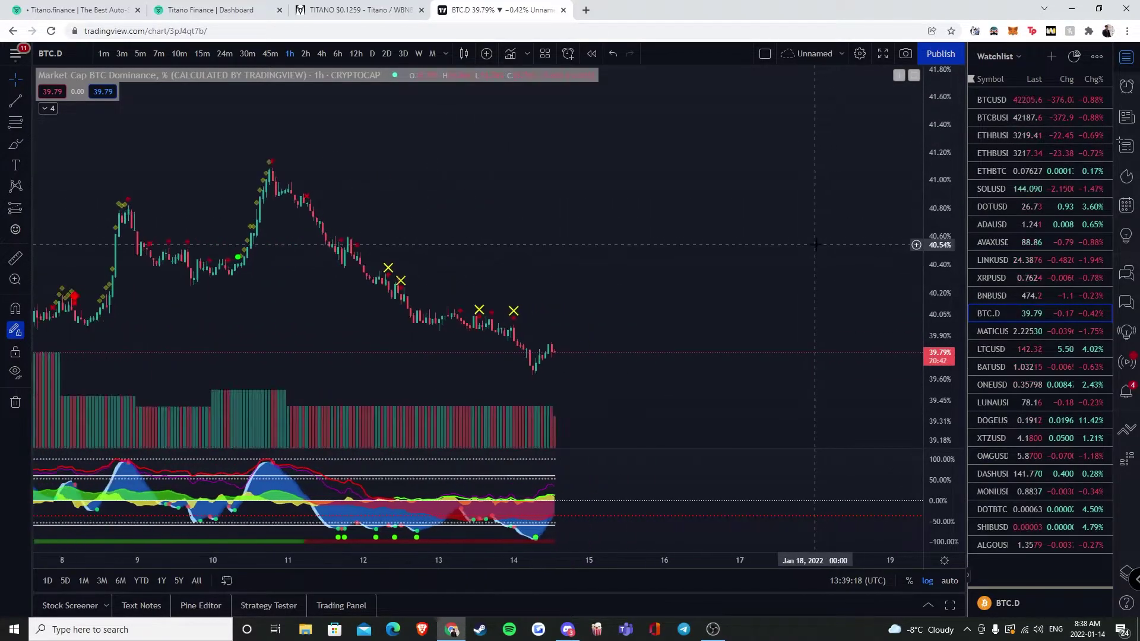
pyautogui.scroll(-2, 815, 245)
pyautogui.click(1014, 118)
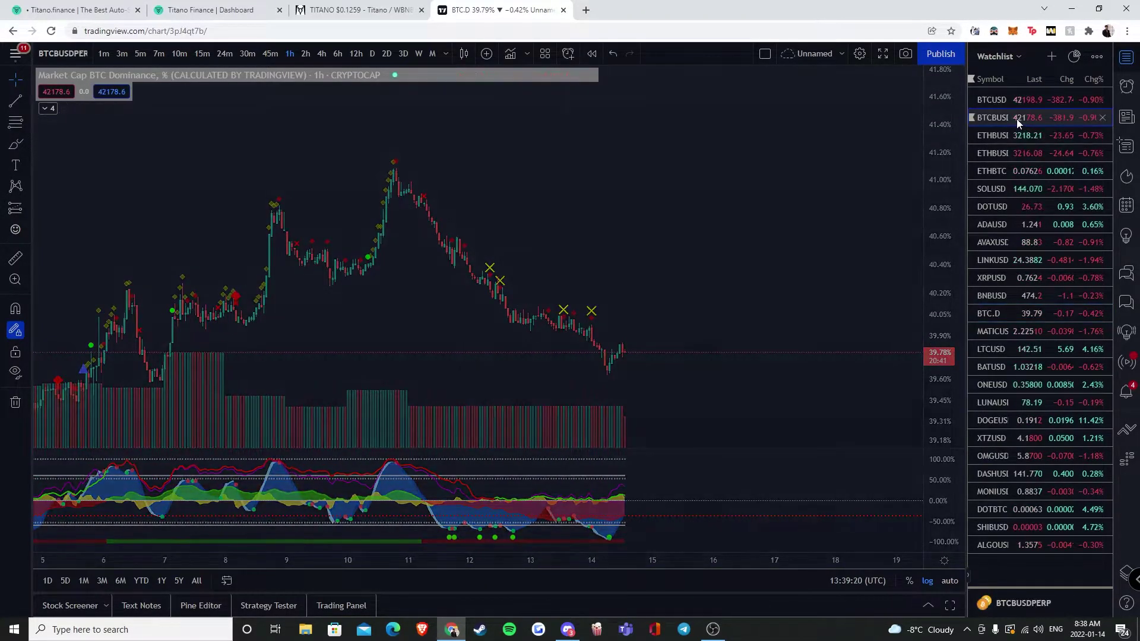
pyautogui.click(214, 10)
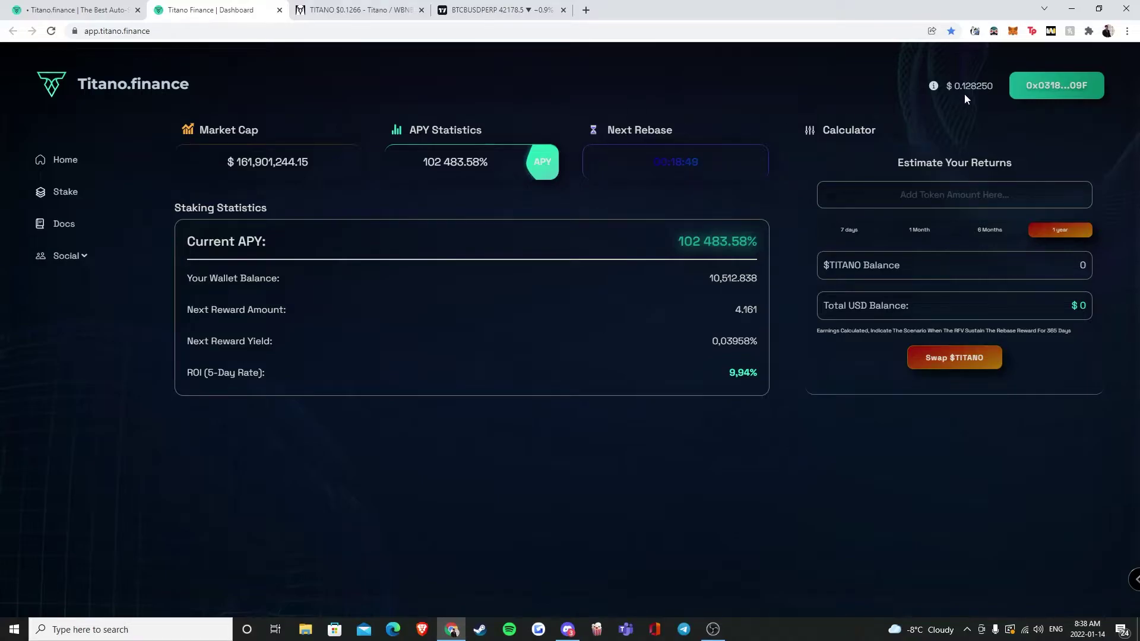
pyautogui.click(489, 10)
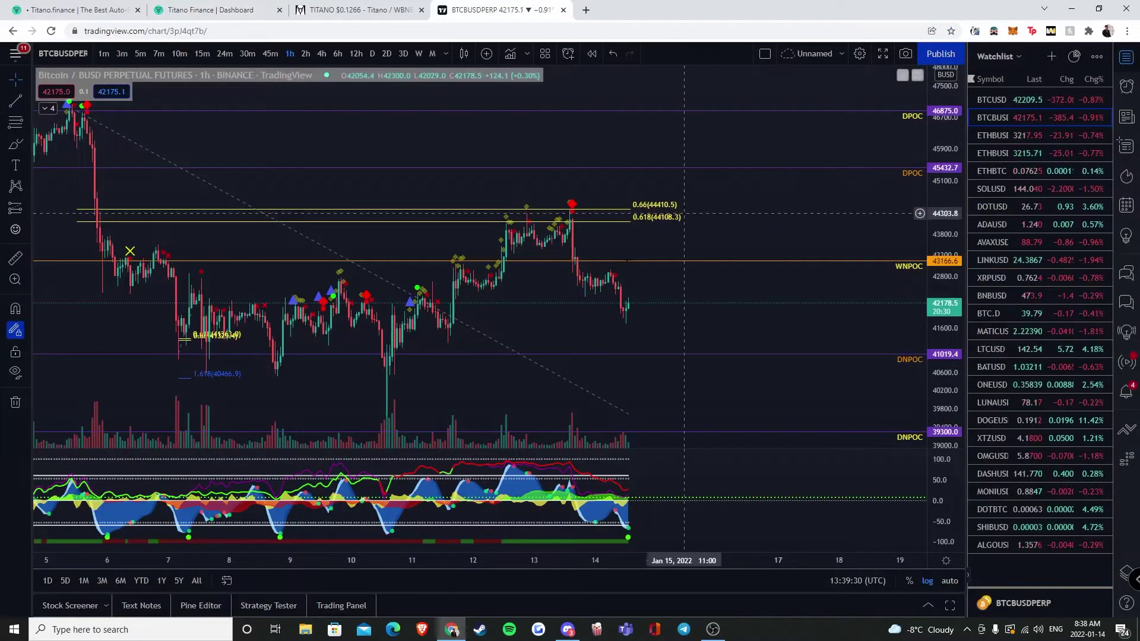
pyautogui.click(356, 10)
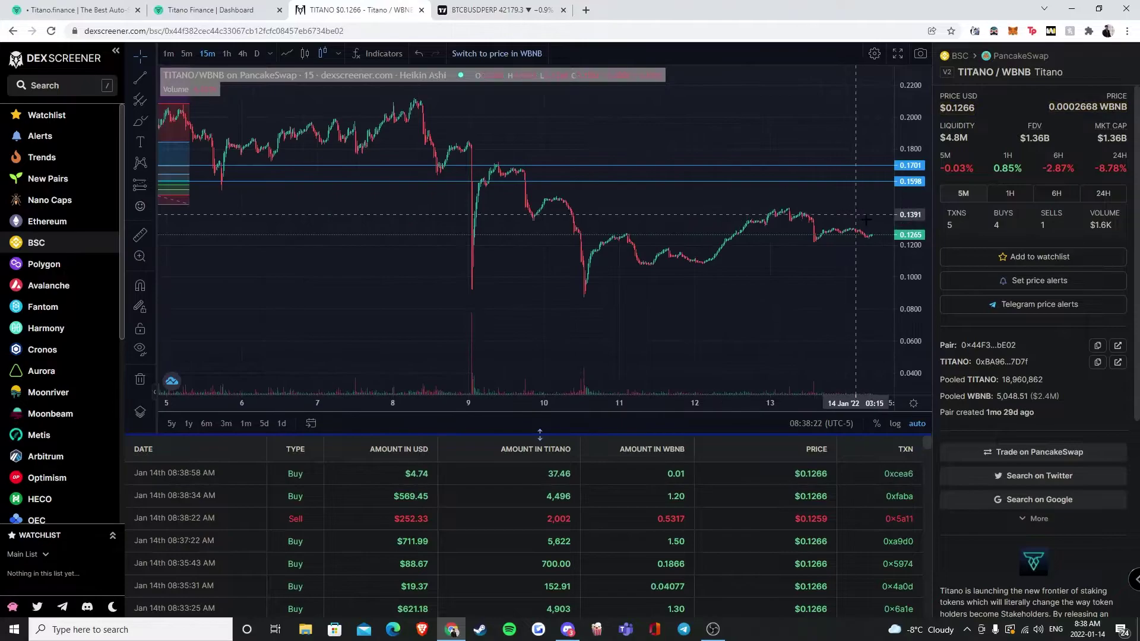
pyautogui.click(211, 10)
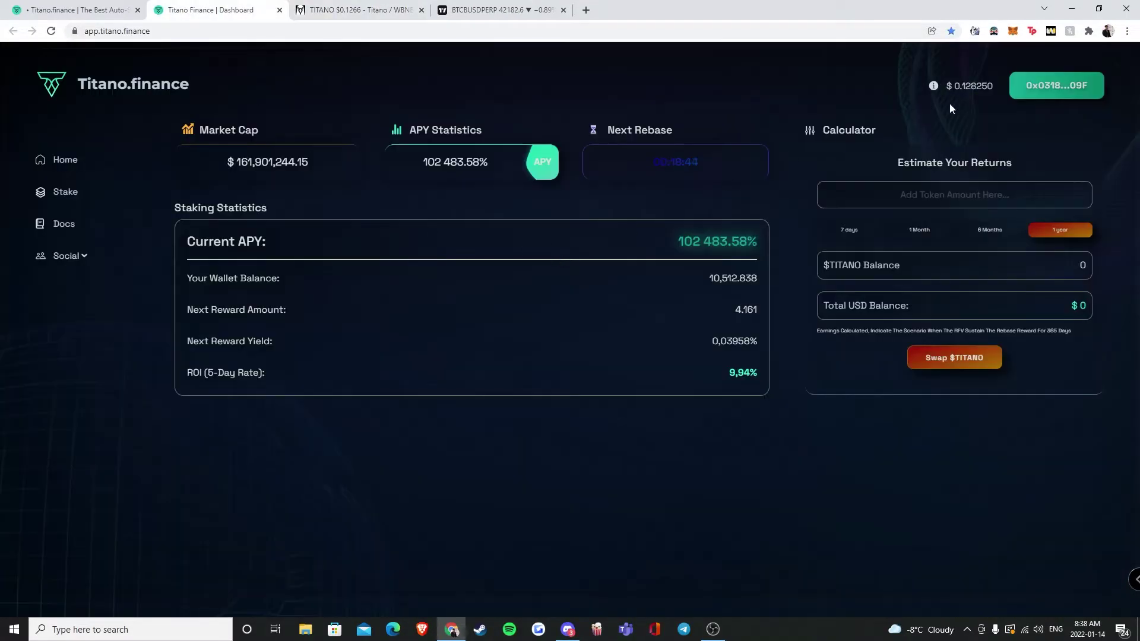
pyautogui.doubleClick(965, 85)
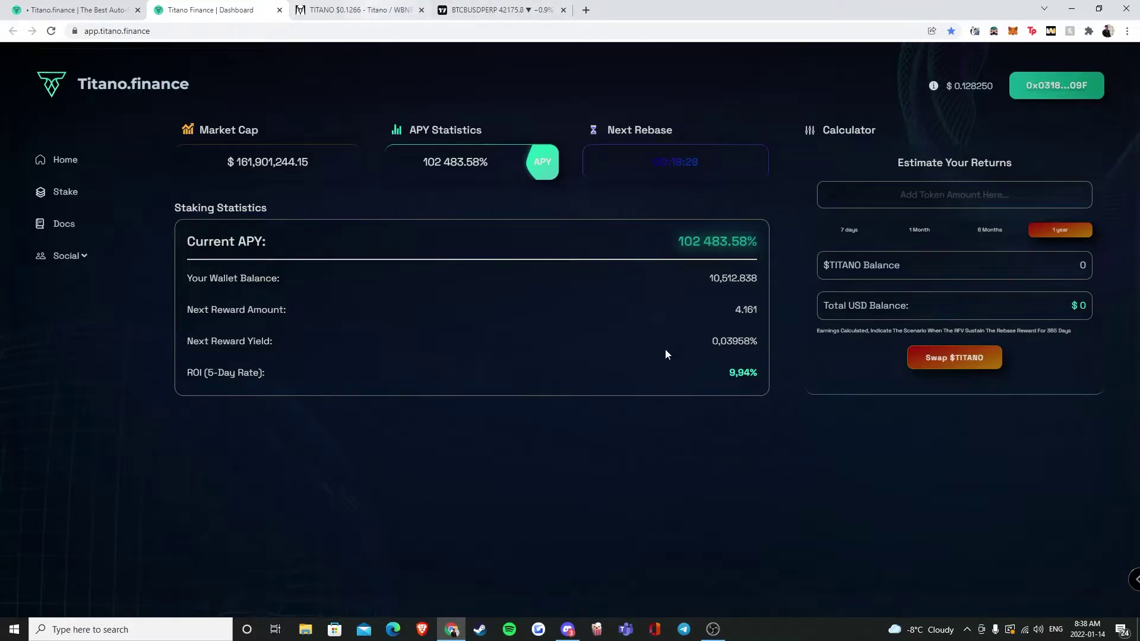
# Step: Quote the full TITANO balance at about 1,320.36 USDC on PancakeSwap, then close the tab
pyautogui.click(954, 357)
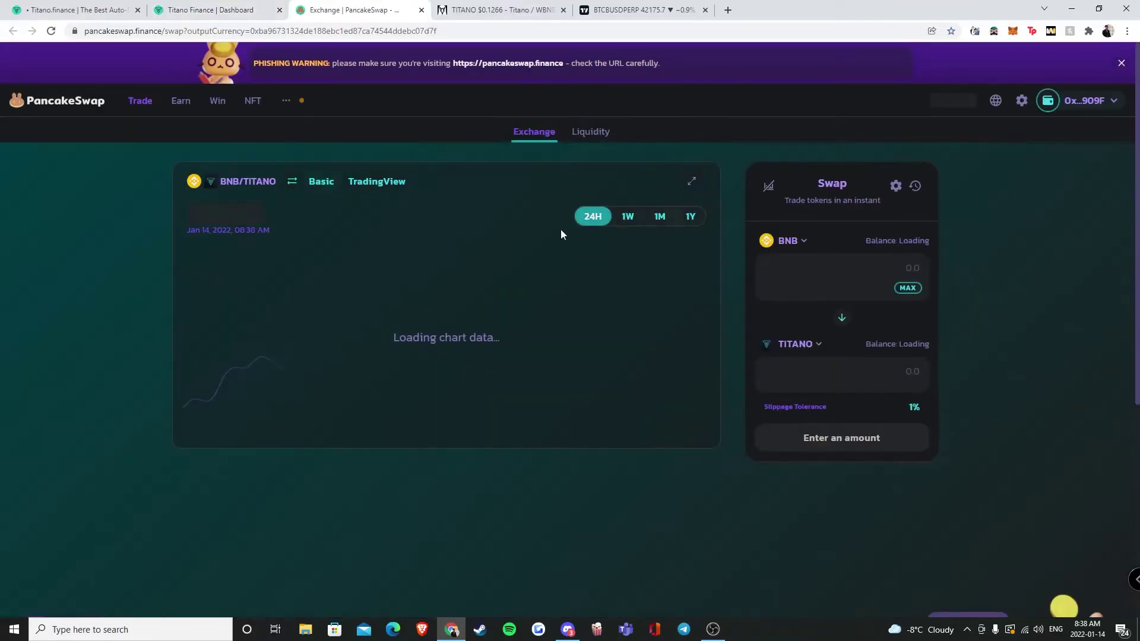
pyautogui.click(792, 241)
pyautogui.click(529, 356)
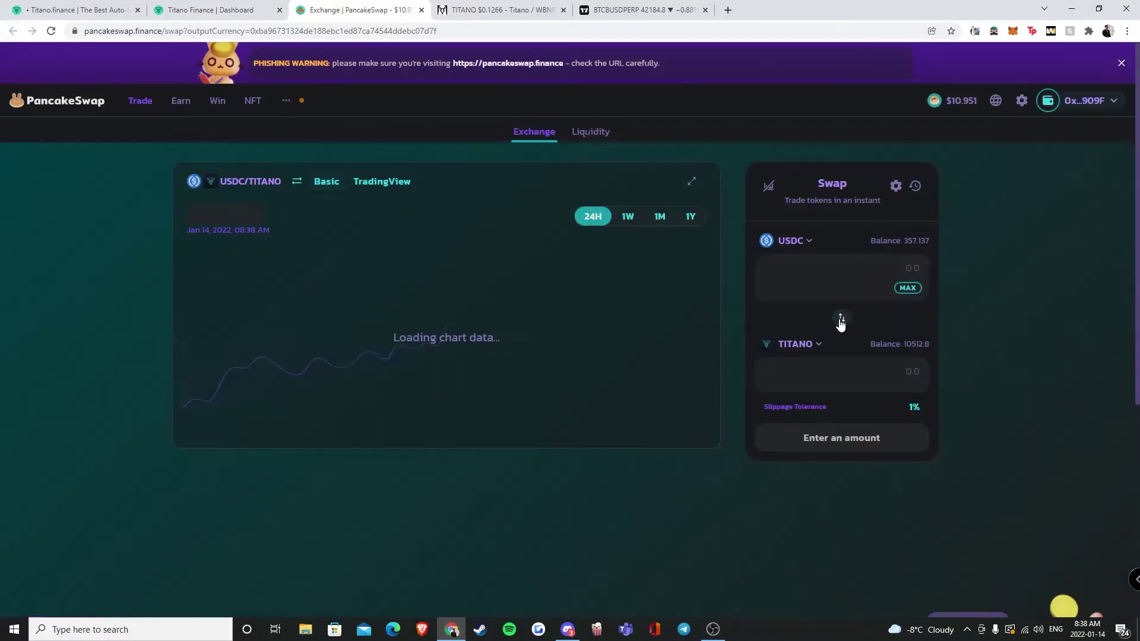
pyautogui.click(841, 316)
pyautogui.click(911, 287)
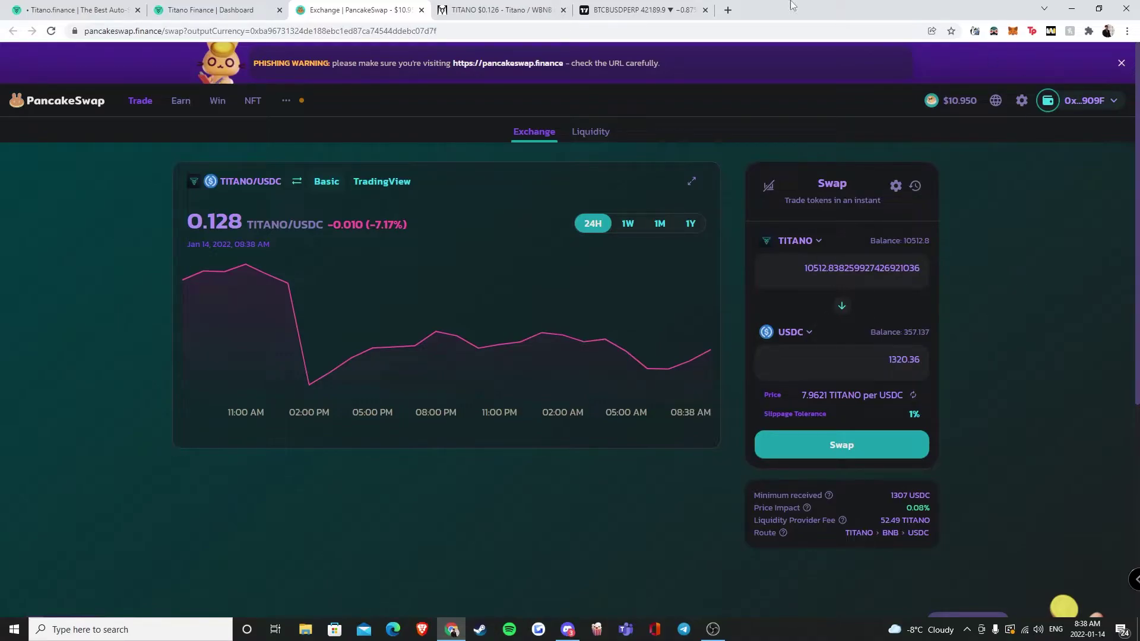
pyautogui.click(421, 10)
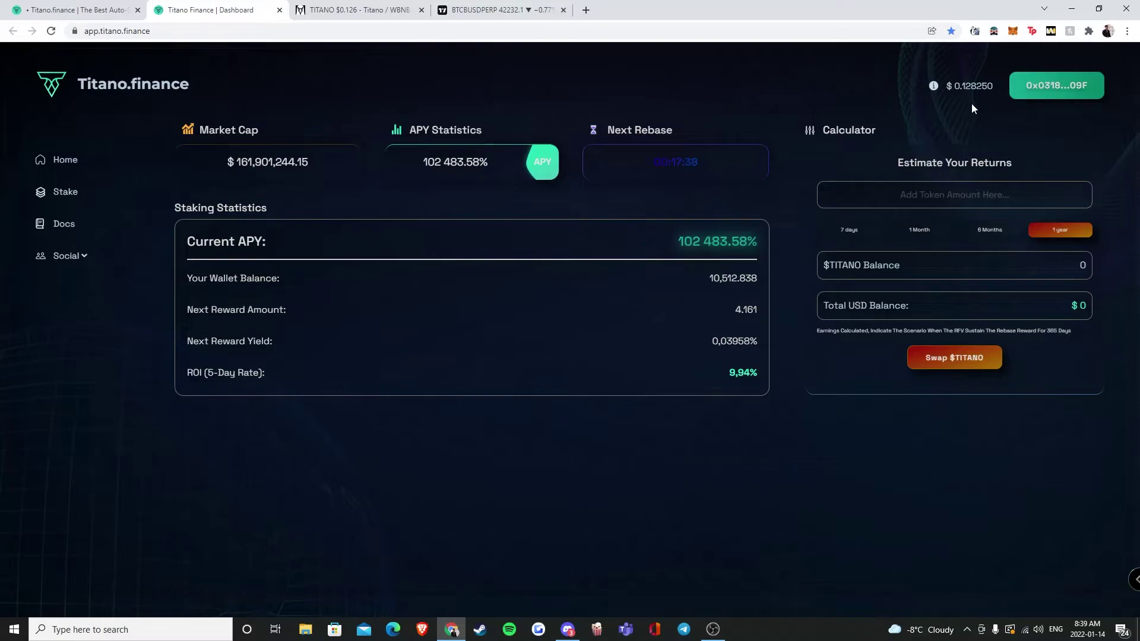
# Step: Highlight the TITANO price and market cap figures on the dashboard
pyautogui.moveTo(963, 85); pyautogui.dragTo(982, 86)
pyautogui.doubleClick(294, 161)
pyautogui.click(304, 178)
# Step: On DEX Screener, draw and delete two trial trend lines around the bounce and low
pyautogui.click(352, 10)
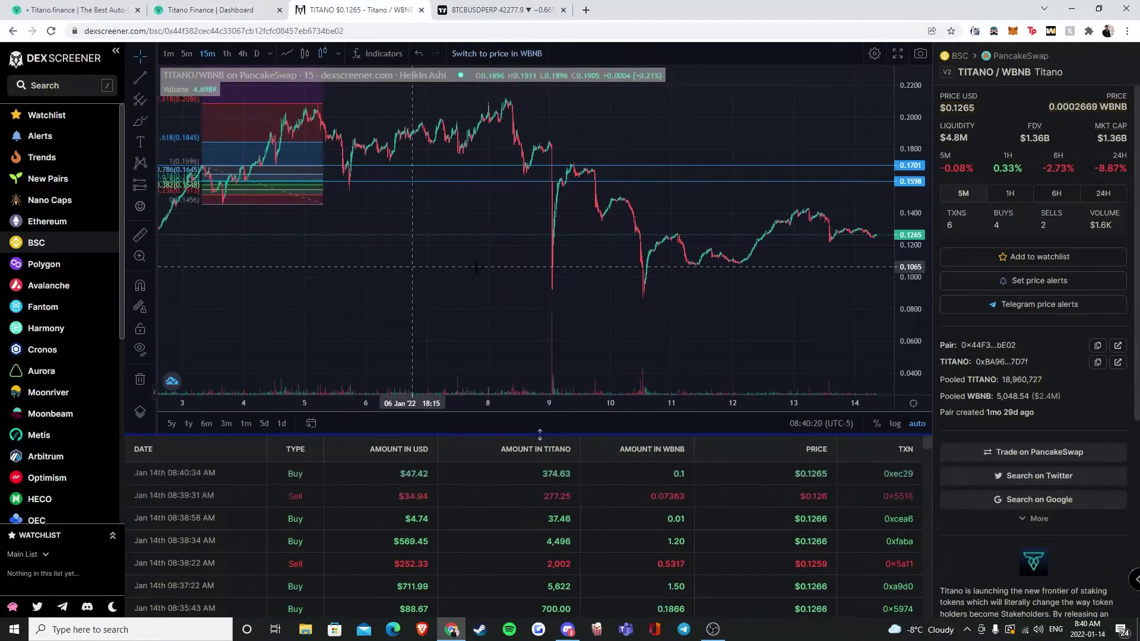
pyautogui.scroll(3, 479, 270)
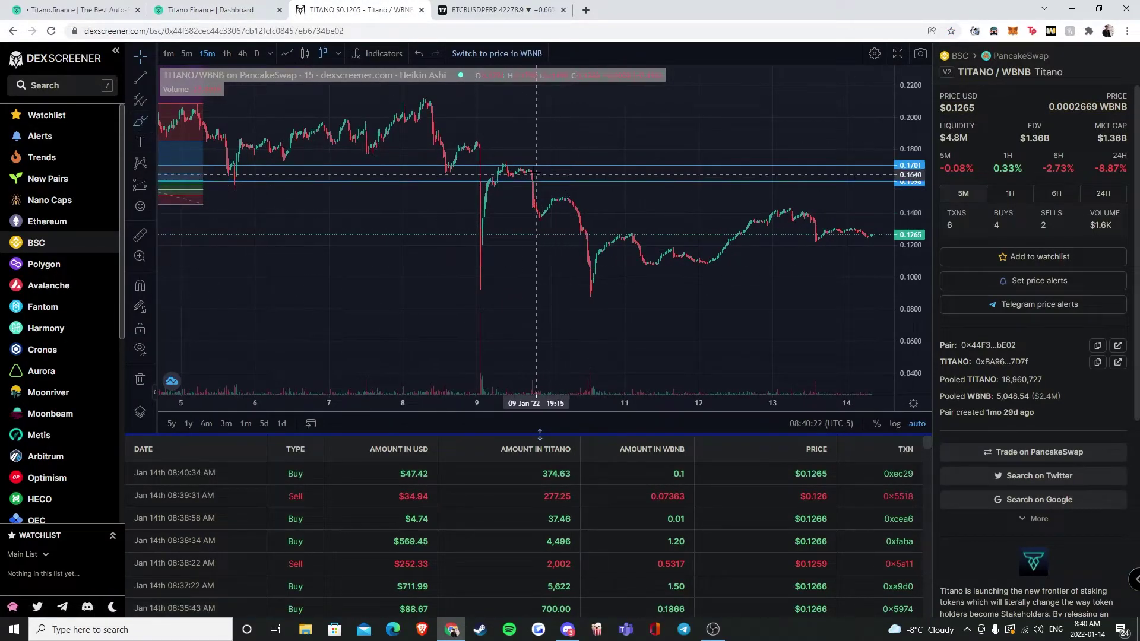
pyautogui.moveTo(535, 174)
pyautogui.mouseDown()
pyautogui.moveTo(597, 300)
pyautogui.moveTo(693, 309)
pyautogui.mouseUp()
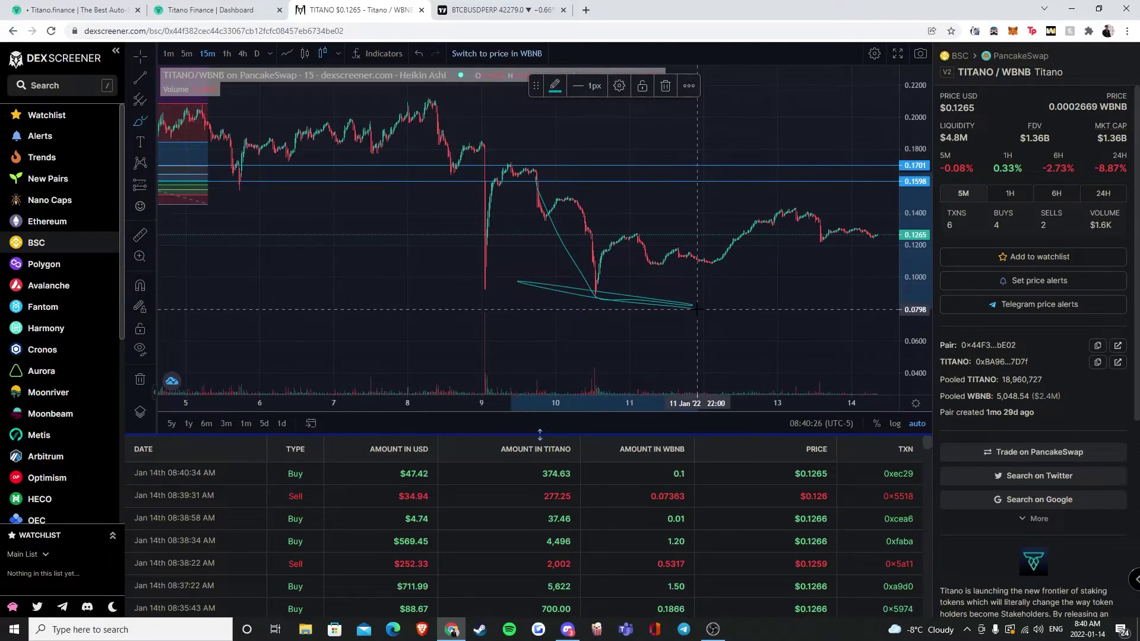
pyautogui.click(666, 85)
pyautogui.moveTo(597, 298); pyautogui.dragTo(636, 239)
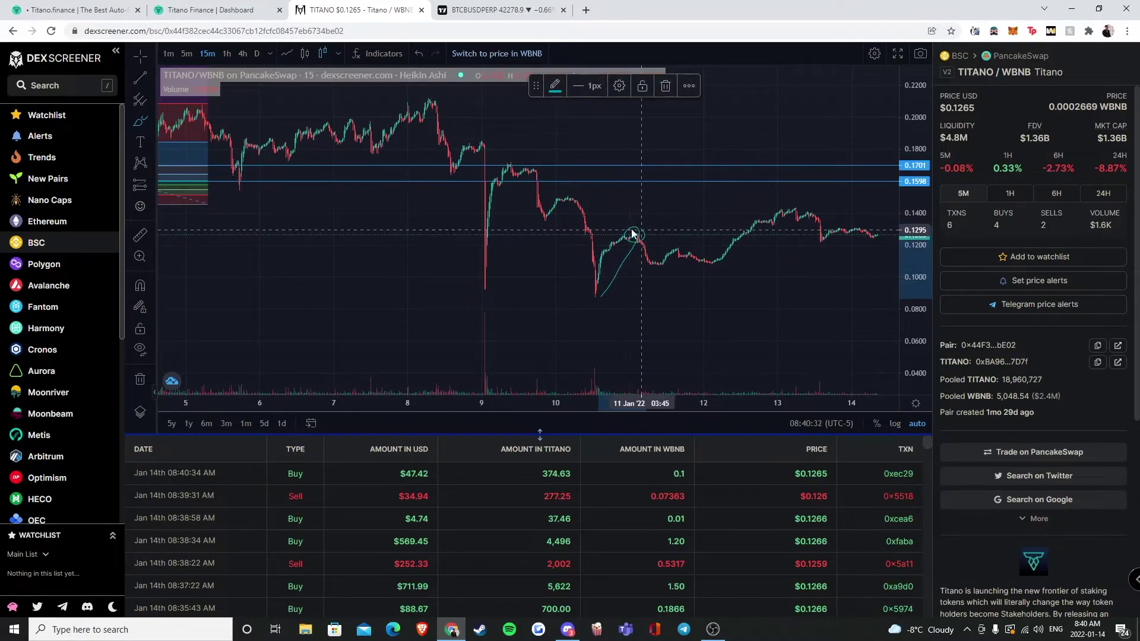
pyautogui.click(665, 86)
pyautogui.scroll(3, 455, 326)
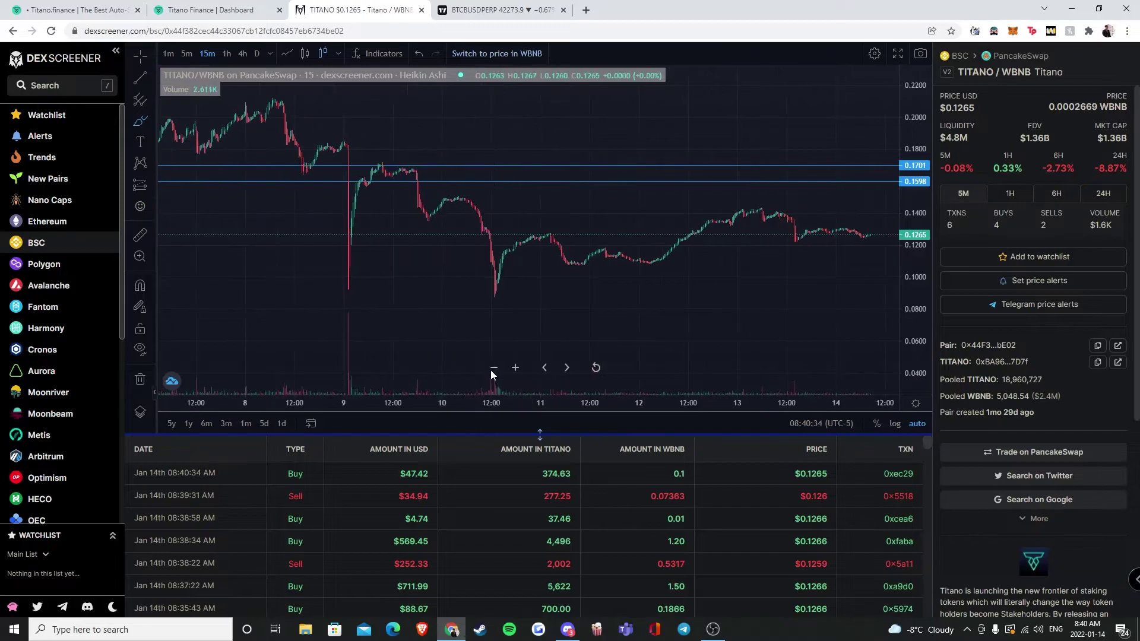
pyautogui.scroll(-2, 454, 326)
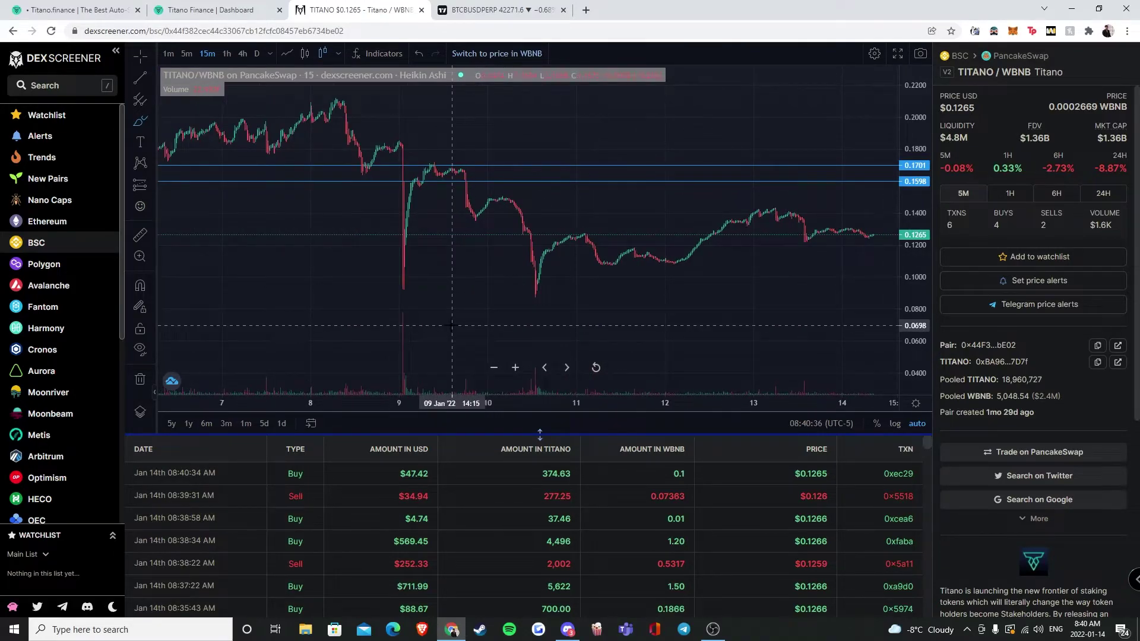
pyautogui.scroll(-2, 454, 325)
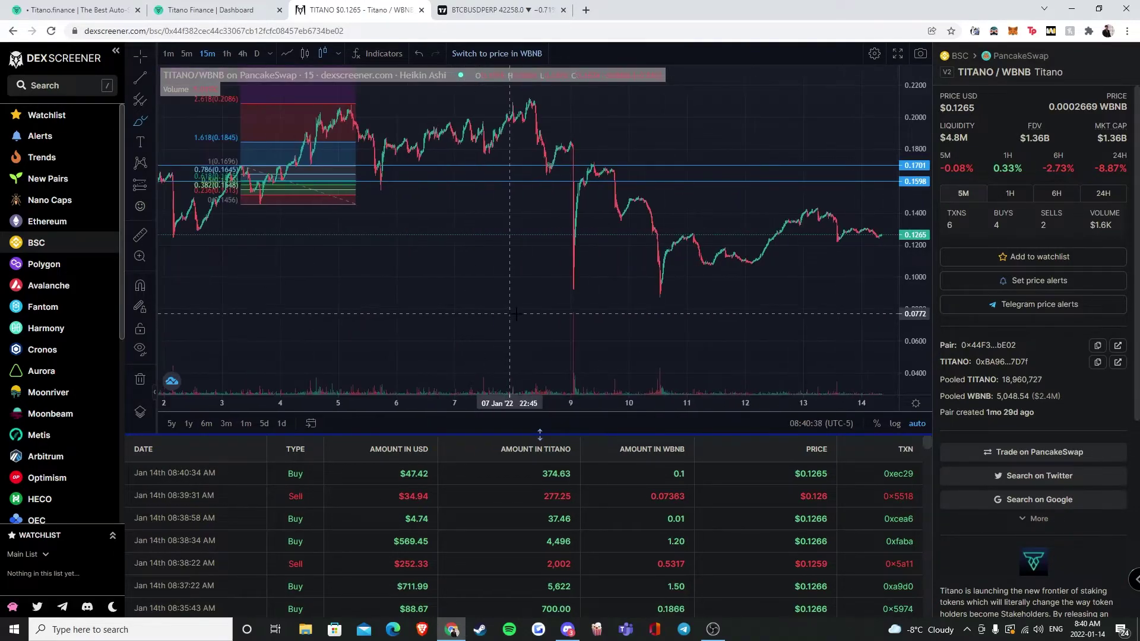
pyautogui.scroll(-2, 500, 223)
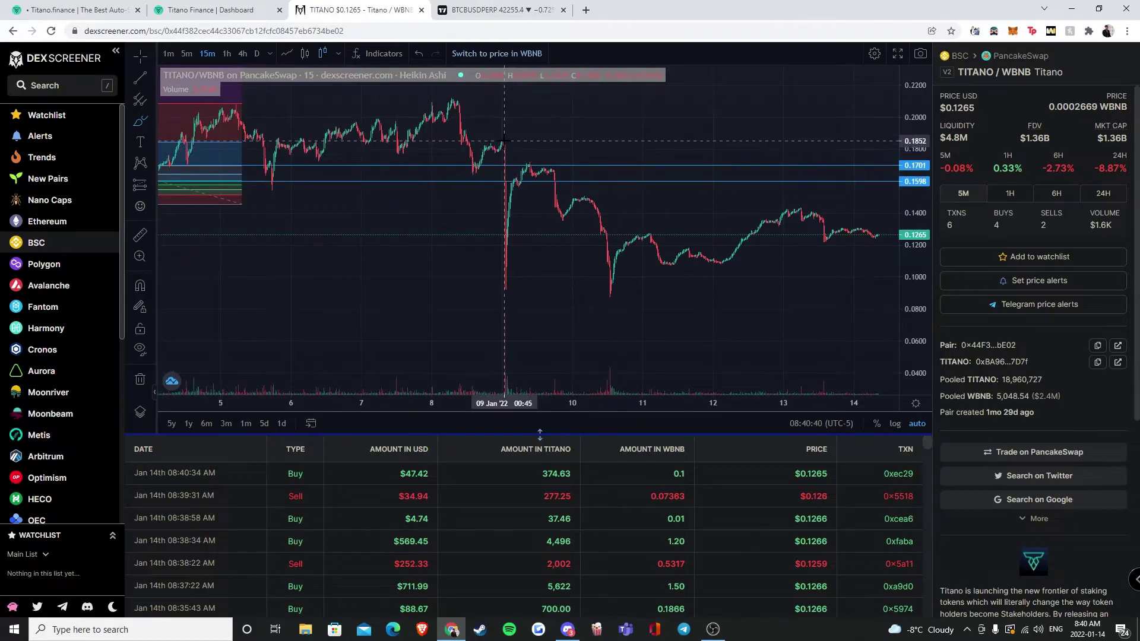
# Step: Sketch and delete a freehand stroke, then a trend line, over the 9 Jan drop
pyautogui.moveTo(510, 170); pyautogui.dragTo(507, 297)
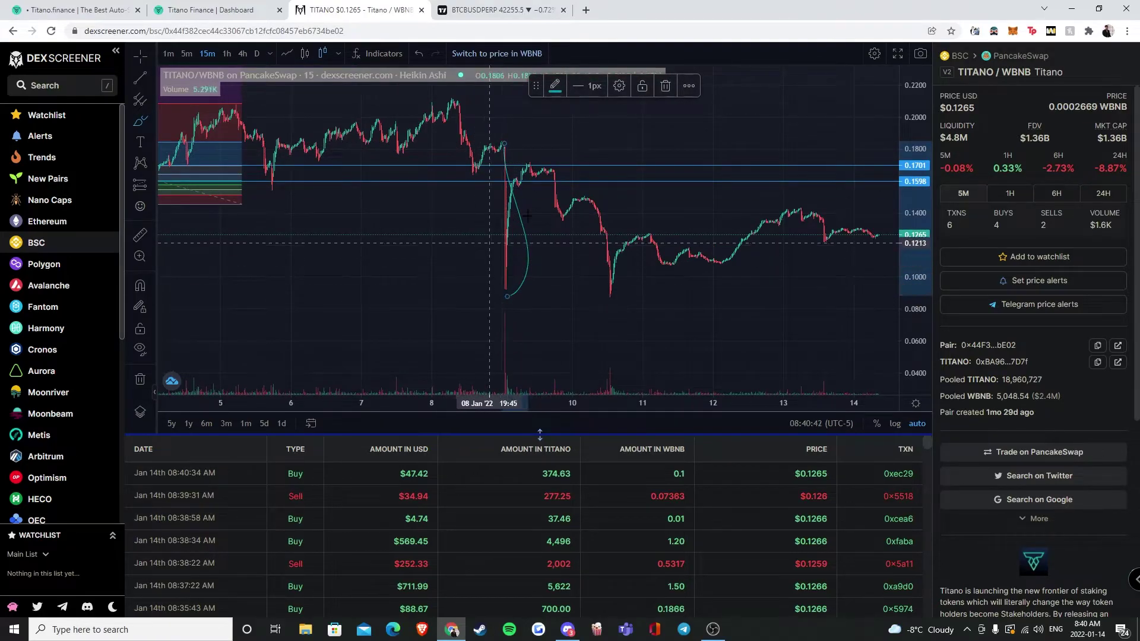
pyautogui.click(666, 86)
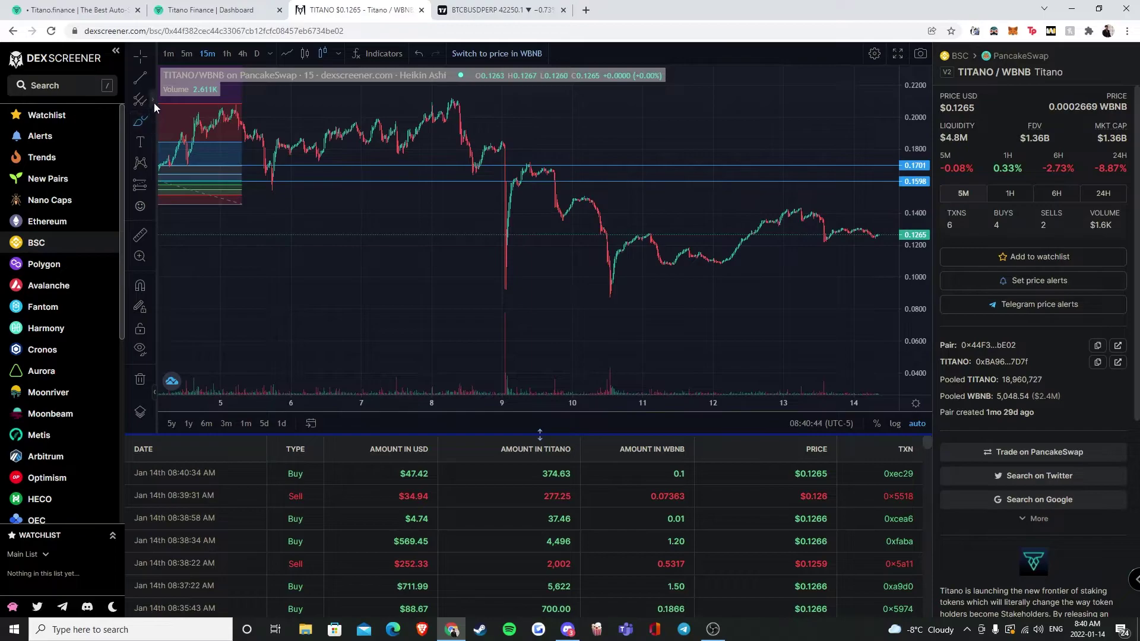
pyautogui.click(140, 78)
pyautogui.click(191, 123)
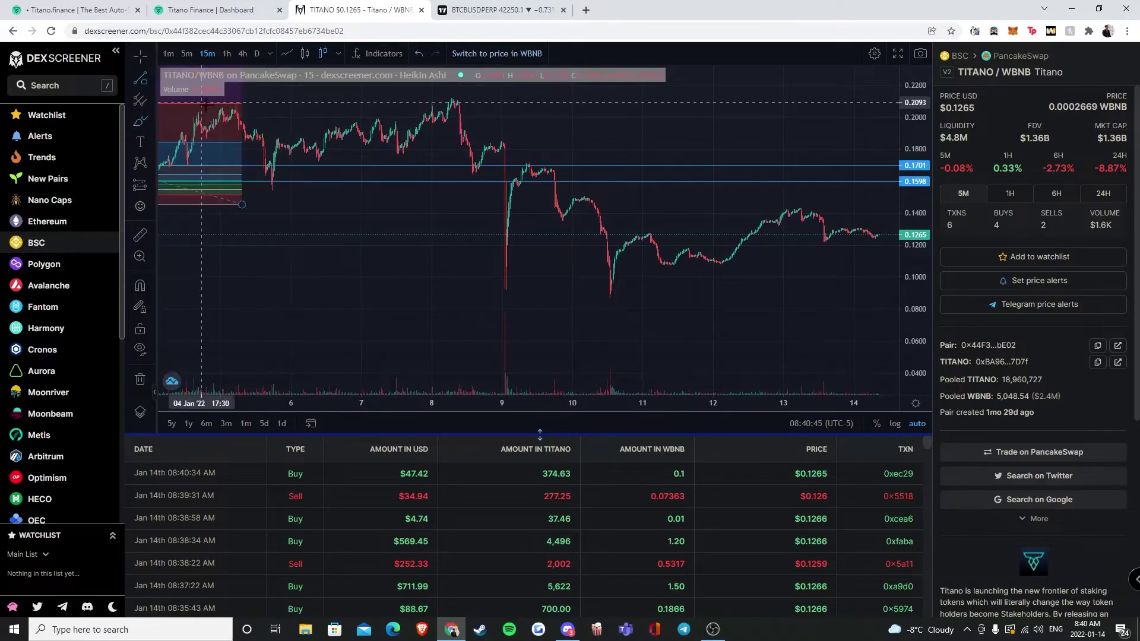
pyautogui.click(510, 142)
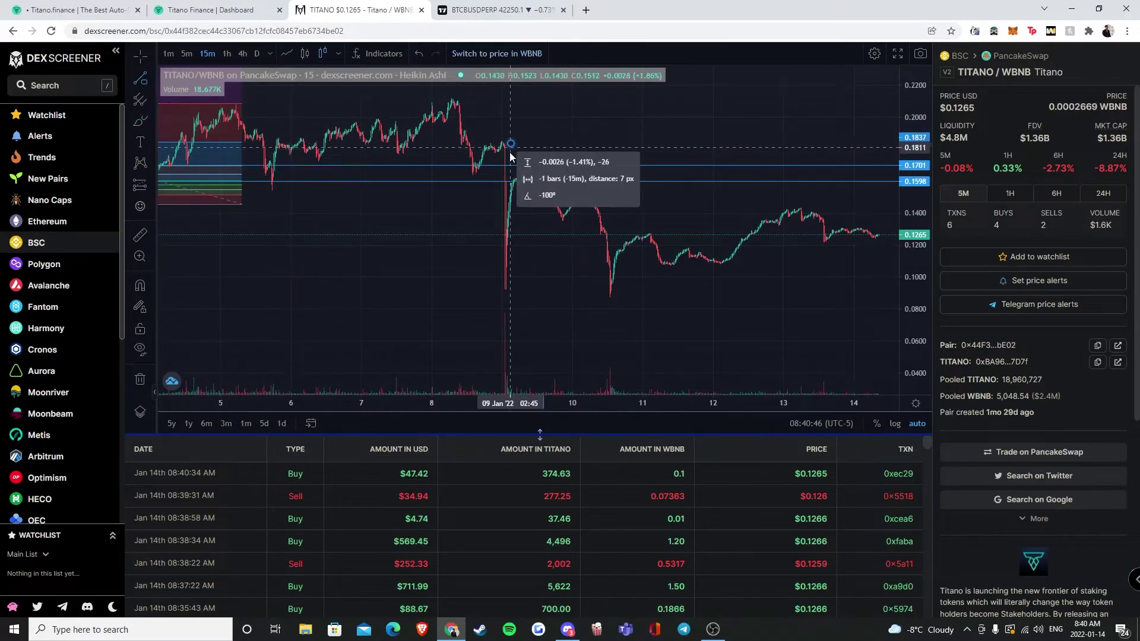
pyautogui.click(507, 294)
pyautogui.press('Delete')
pyautogui.scroll(-3, 584, 330)
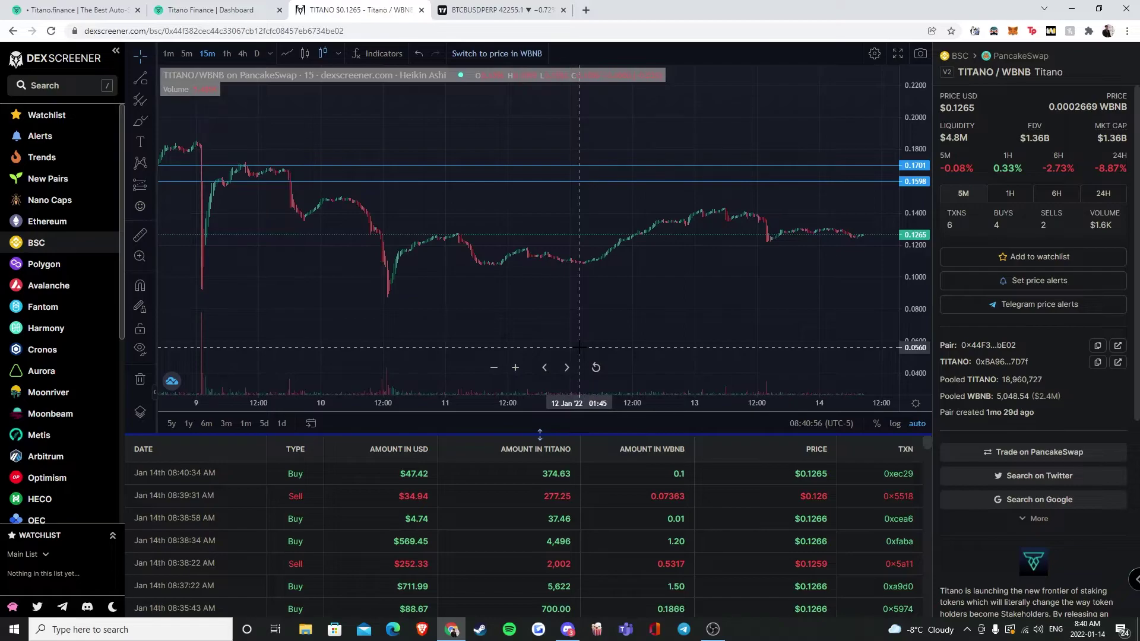
pyautogui.click(214, 10)
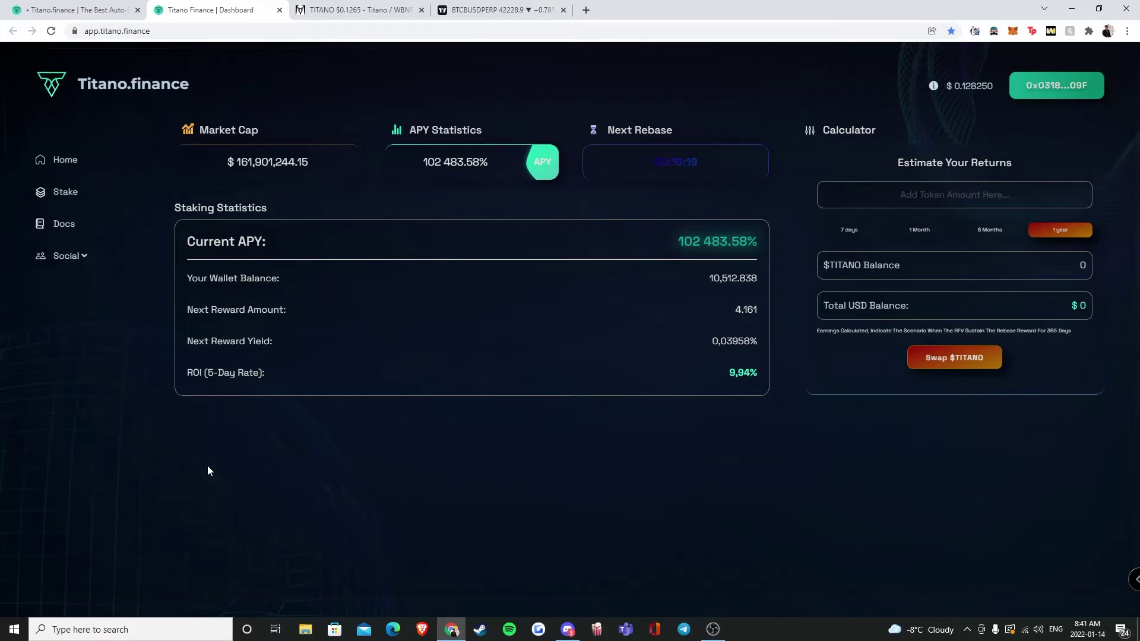
pyautogui.click(76, 10)
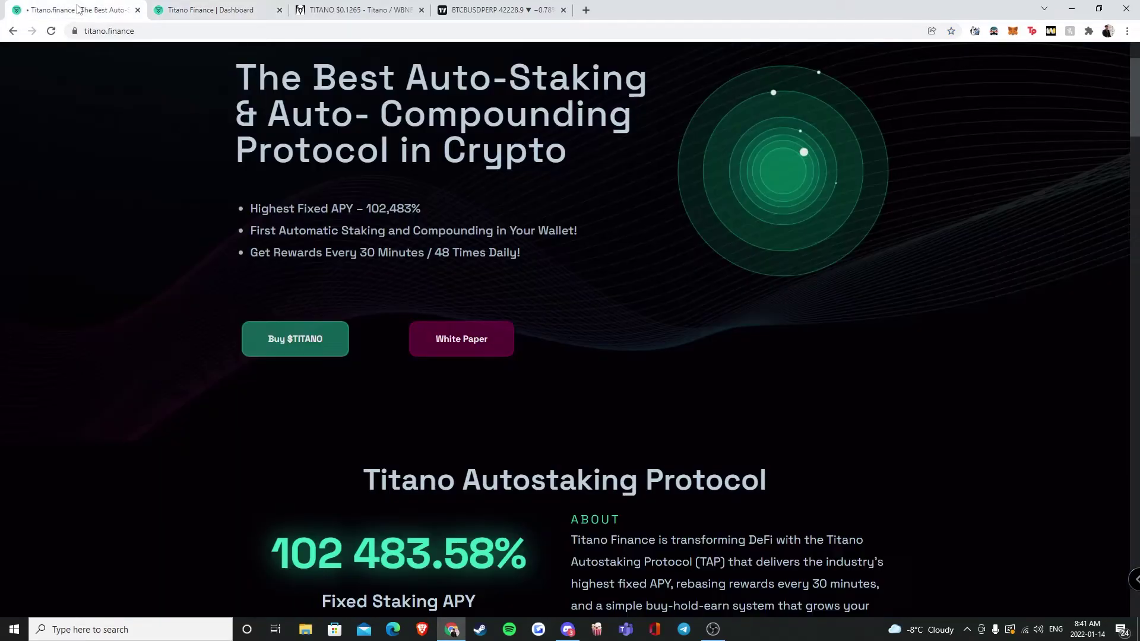
pyautogui.click(226, 7)
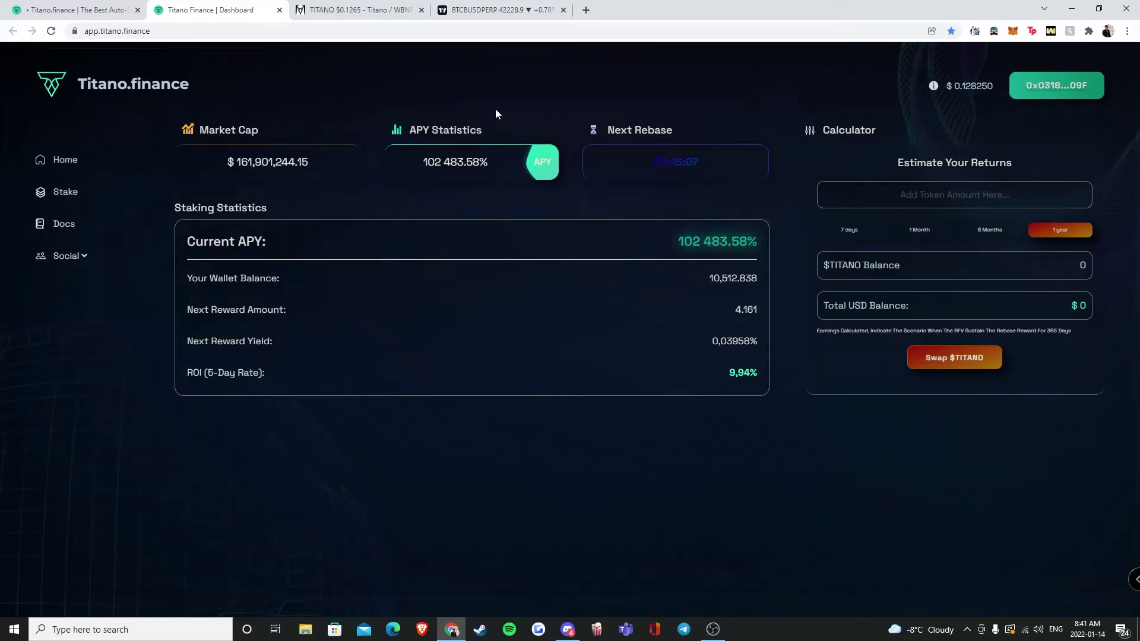
pyautogui.click(356, 10)
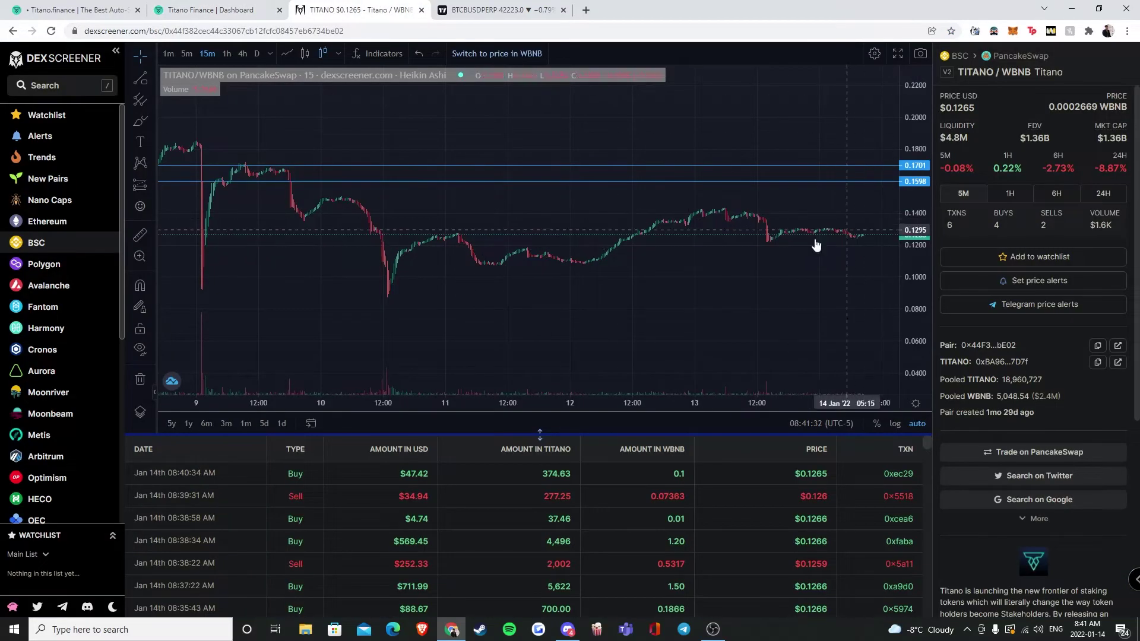
pyautogui.scroll(-3, 624, 222)
pyautogui.scroll(3, 695, 178)
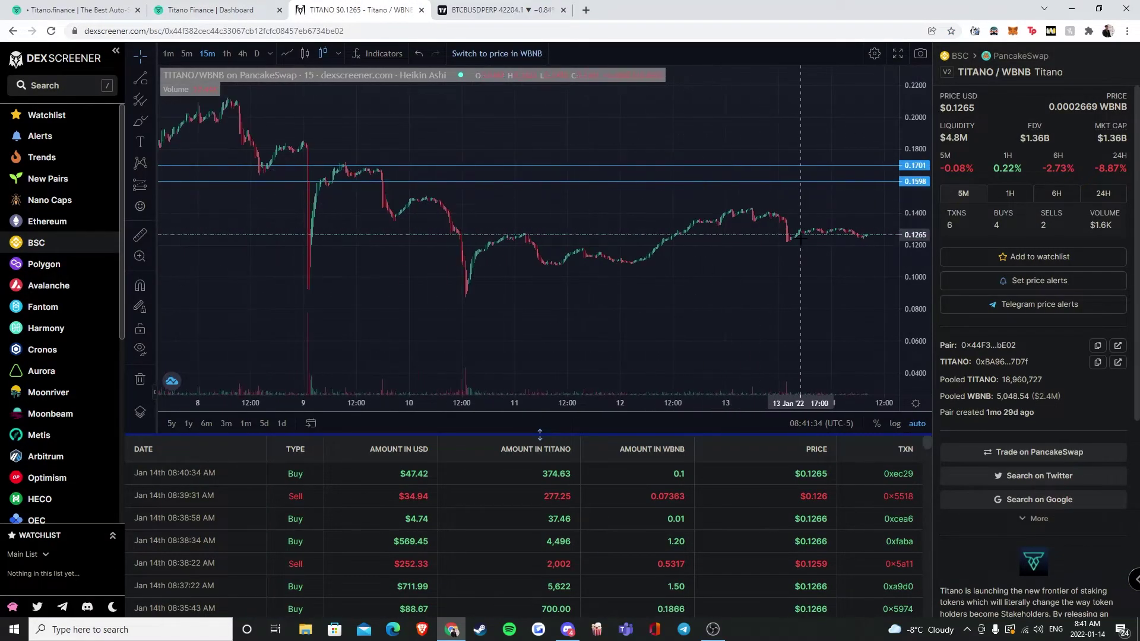
# Step: Add a horizontal support line at 0.1083, cycle through the Titano tabs, and shift the chart earlier
pyautogui.moveTo(695, 178); pyautogui.dragTo(815, 261)
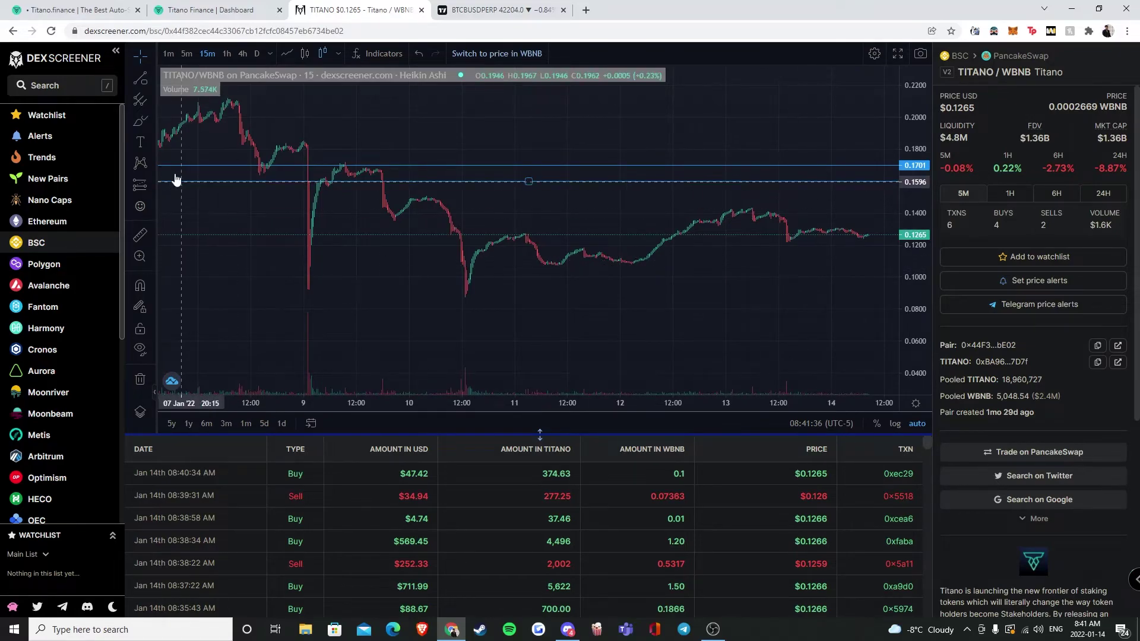
pyautogui.click(681, 265)
pyautogui.scroll(-3, 679, 264)
pyautogui.scroll(3, 601, 276)
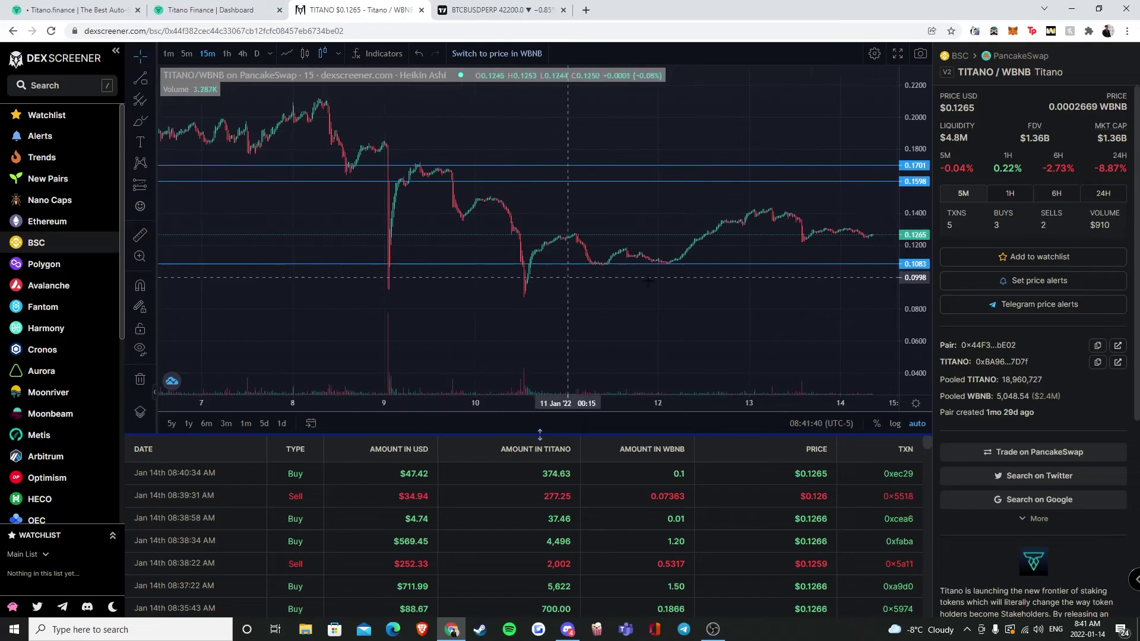
pyautogui.scroll(-3, 601, 277)
pyautogui.scroll(3, 534, 259)
pyautogui.scroll(-2, 459, 242)
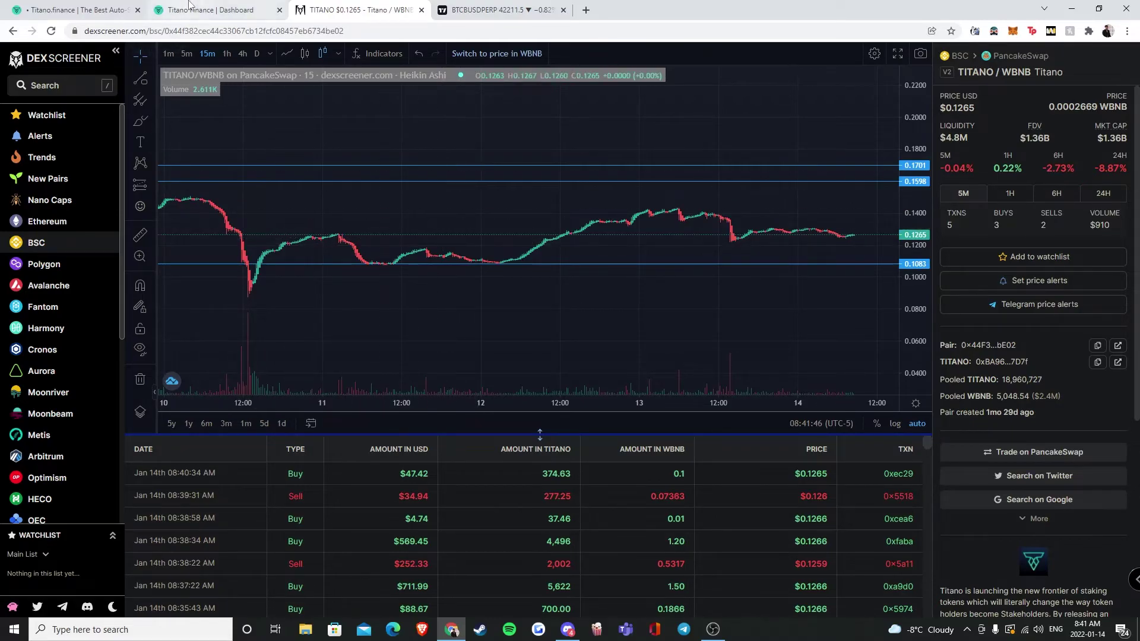
pyautogui.scroll(-2, 459, 243)
pyautogui.scroll(2, 473, 190)
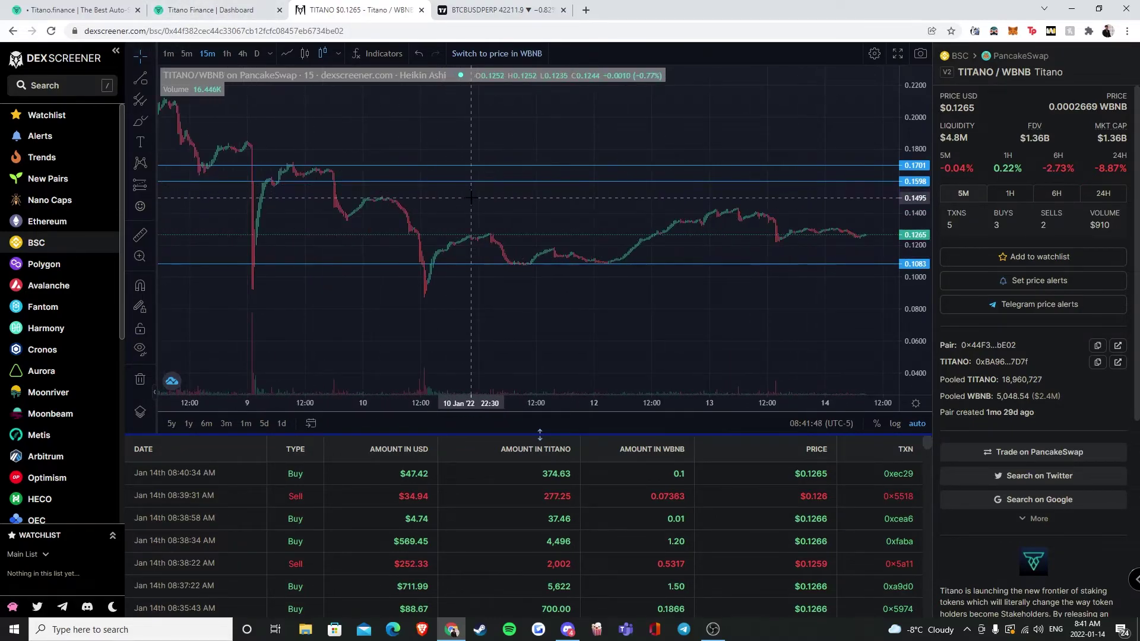
pyautogui.scroll(2, 446, 224)
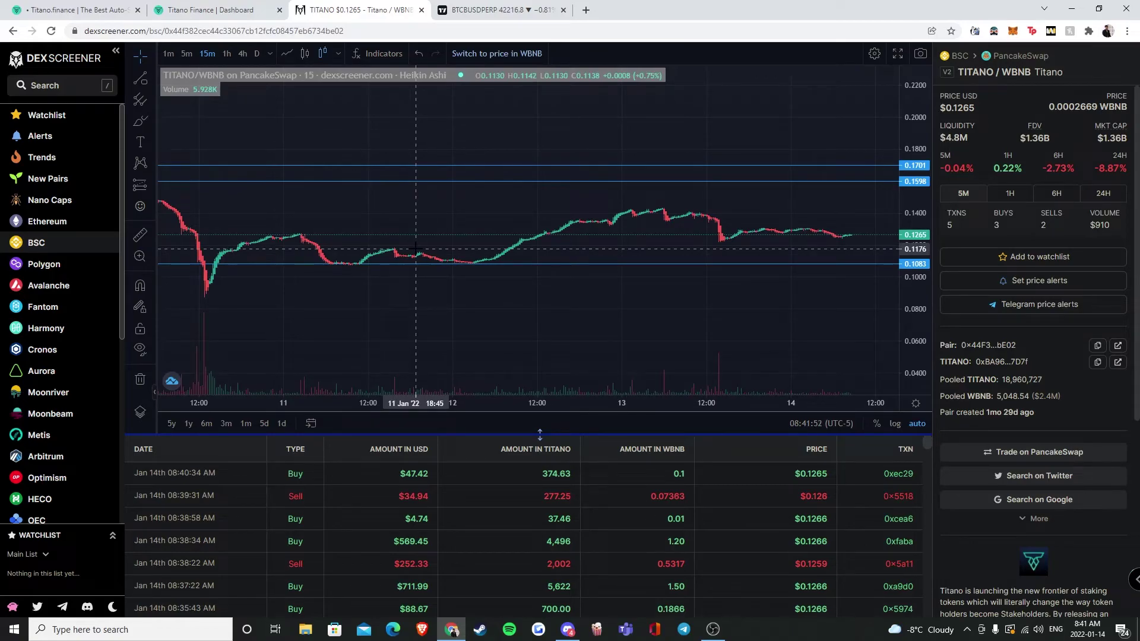
pyautogui.click(75, 10)
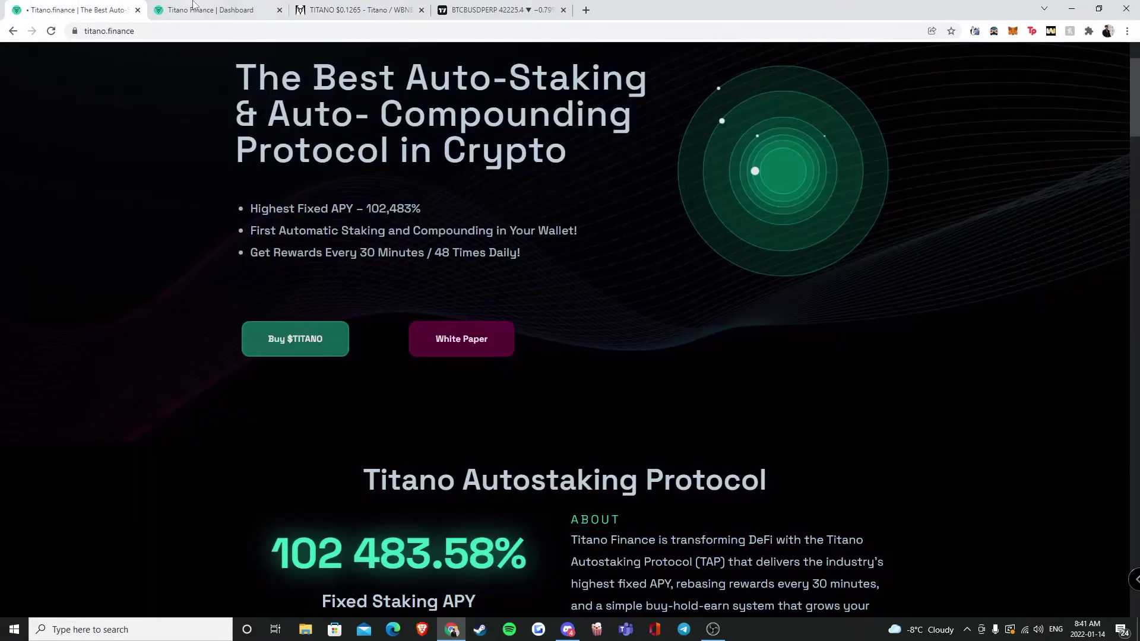
pyautogui.click(205, 10)
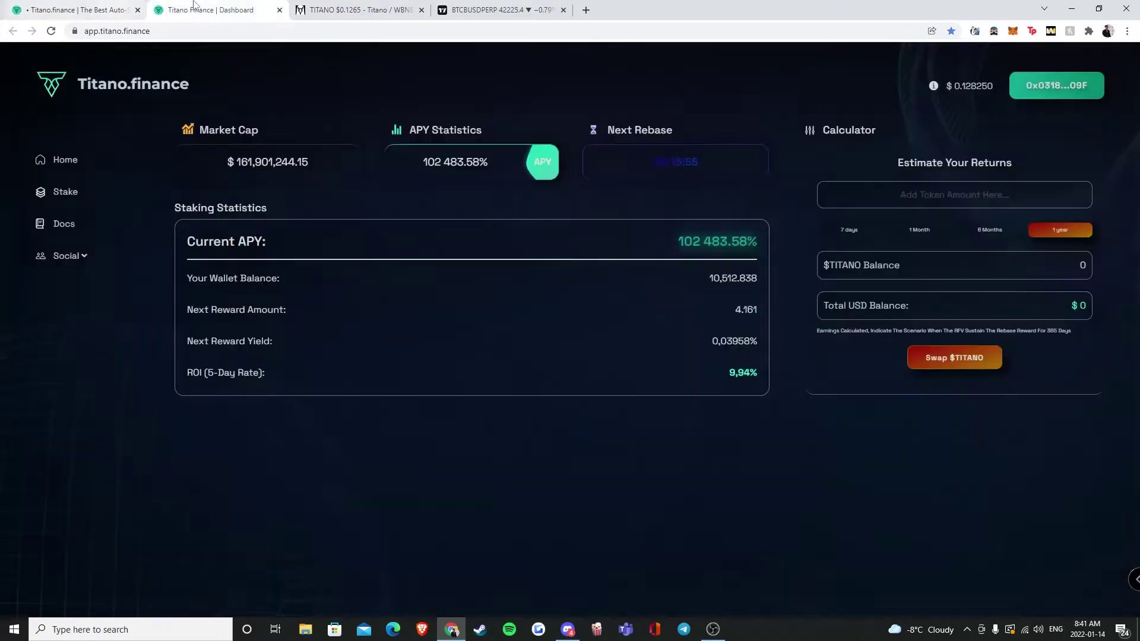
pyautogui.click(368, 10)
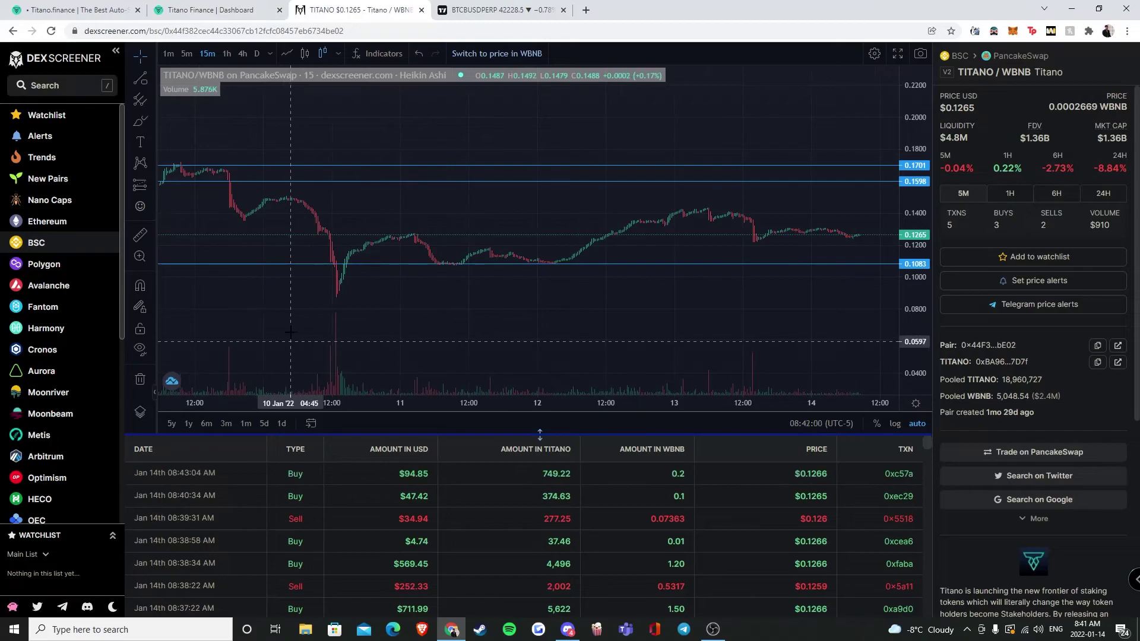
pyautogui.moveTo(344, 286); pyautogui.dragTo(229, 326)
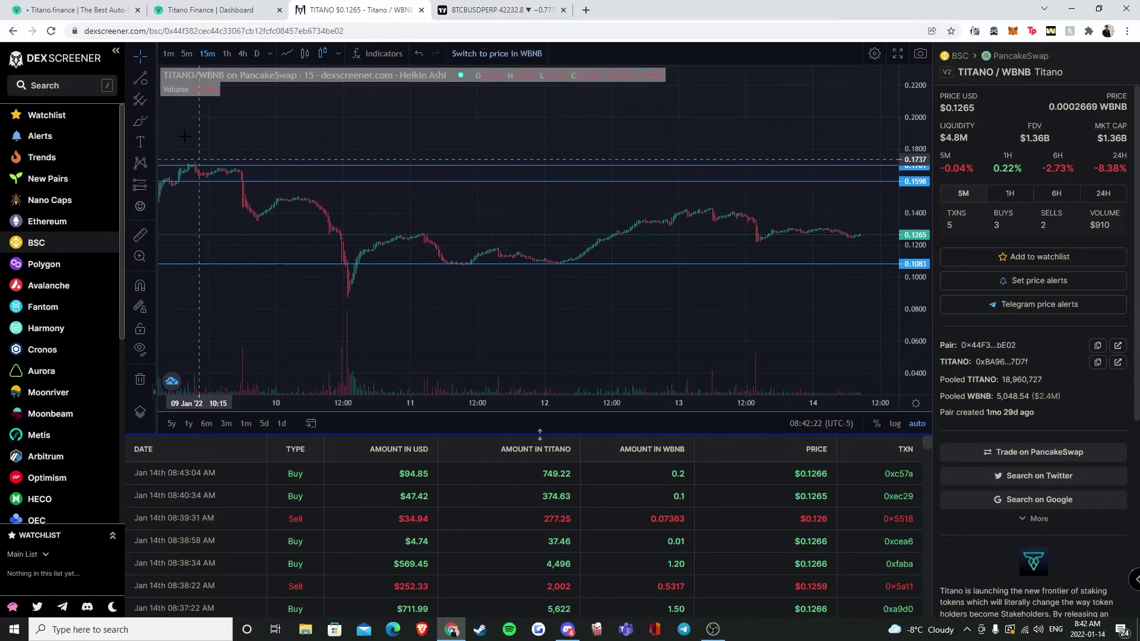
# Step: Switch from the Titano Dashboard tab back to the Titano.finance landing page with the 102,483.58% APY
pyautogui.click(210, 10)
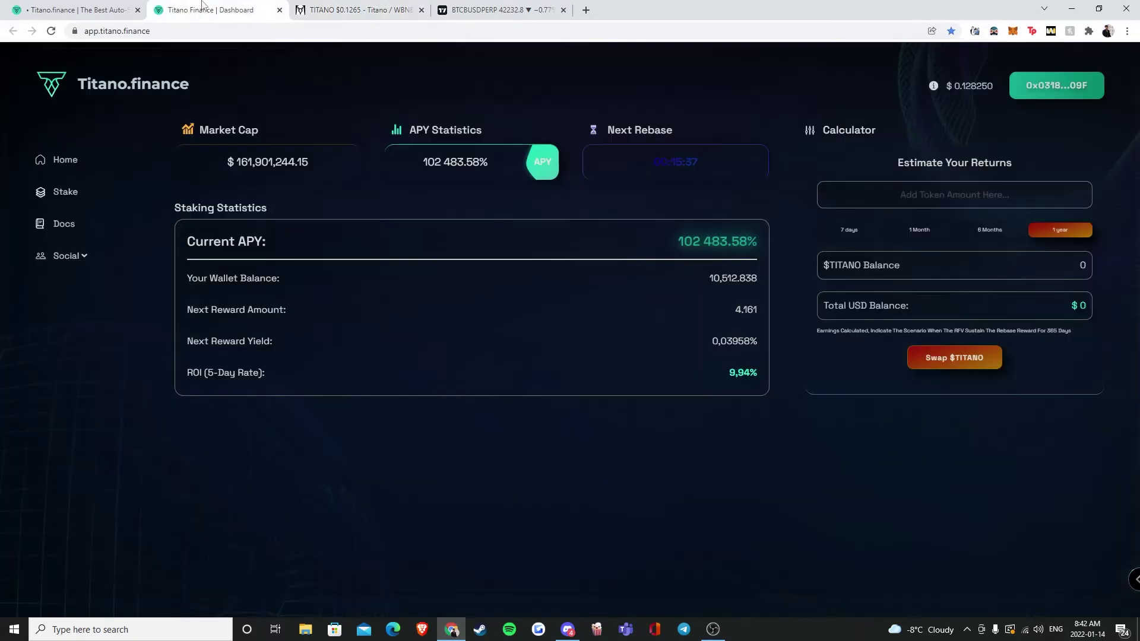
pyautogui.click(79, 11)
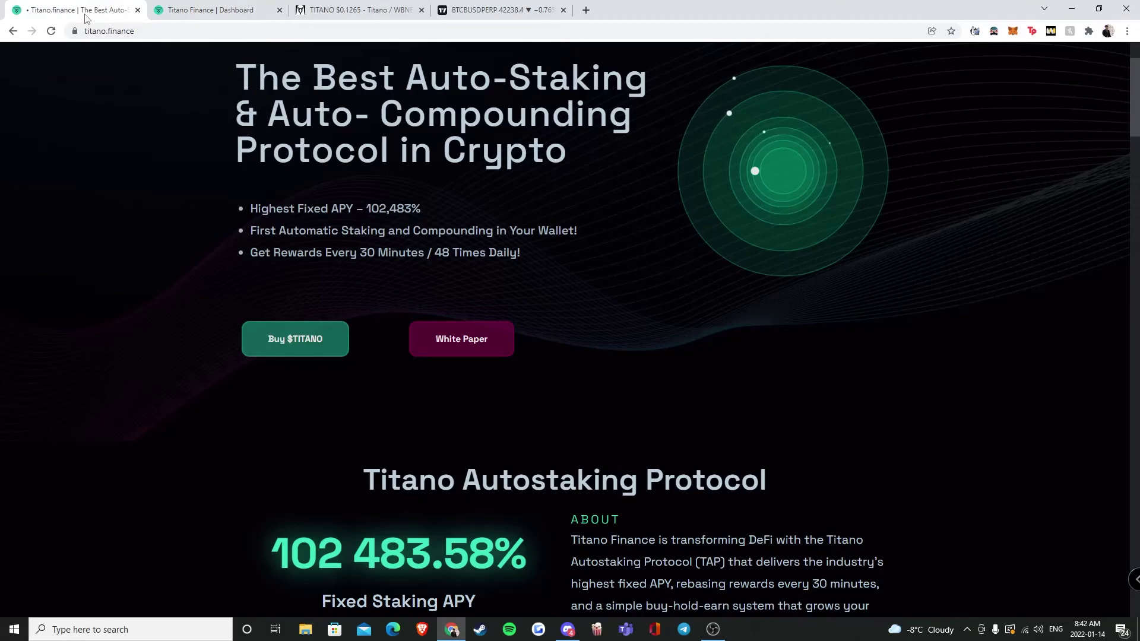